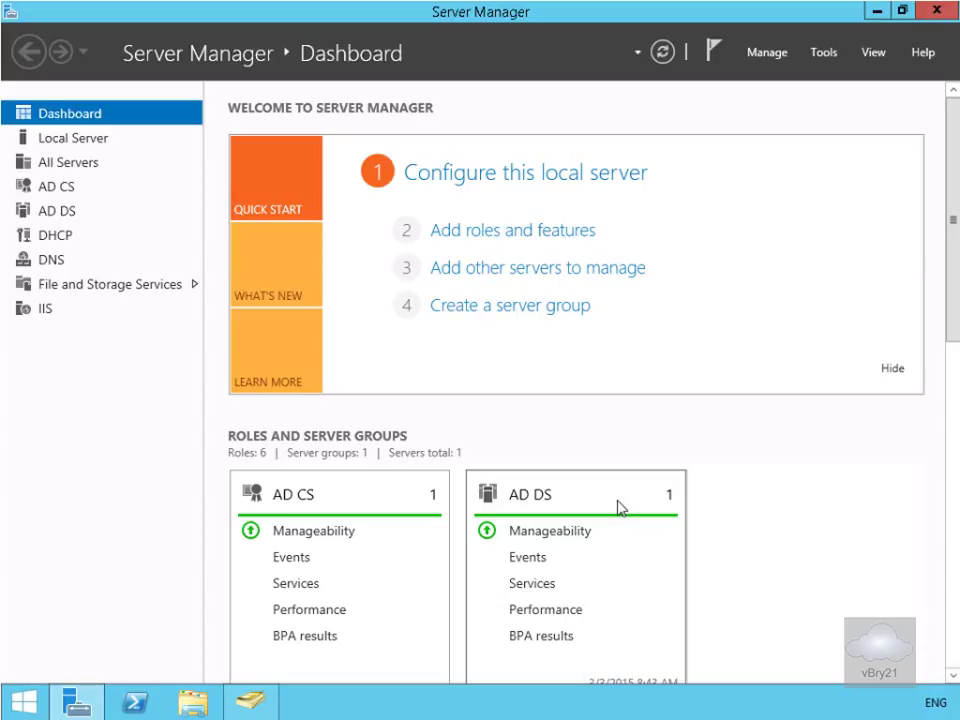
Step: Launch Active Directory Users and Computers from the taskbar shortcut
{"action": "left_click", "coordinate": [262, 700]}
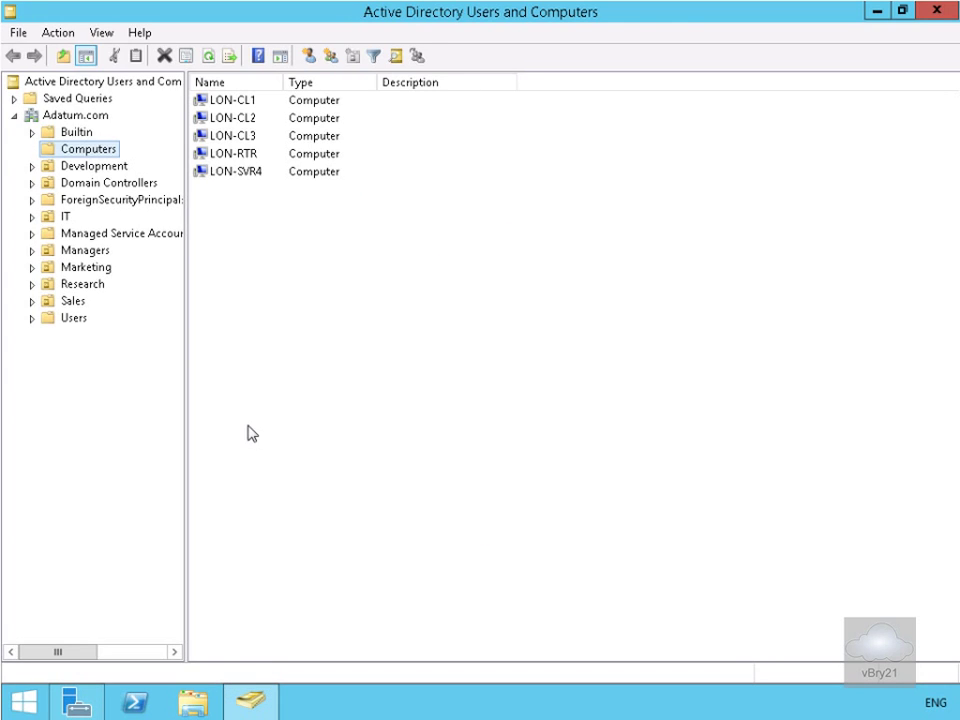
{"action": "left_click", "coordinate": [92, 118]}
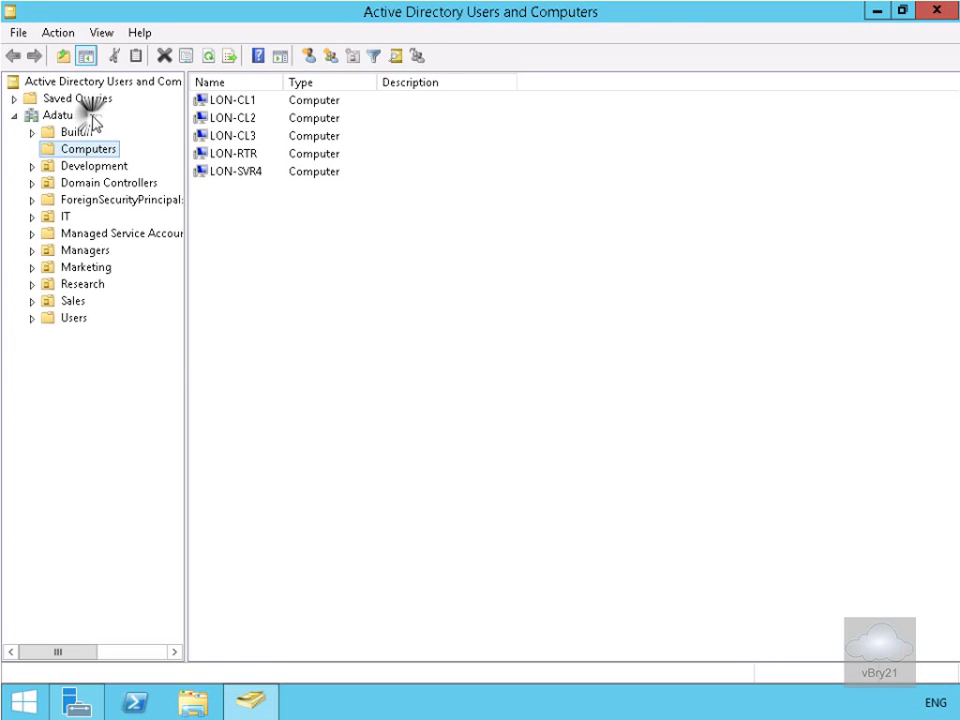
{"action": "right_click", "coordinate": [92, 118]}
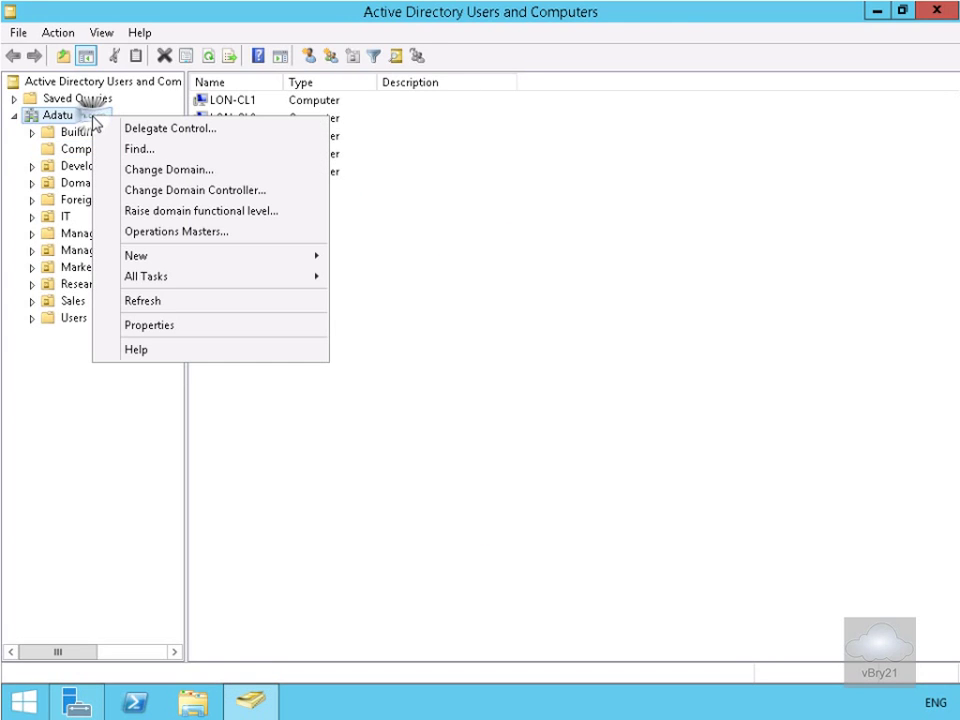
{"action": "left_click", "coordinate": [180, 211]}
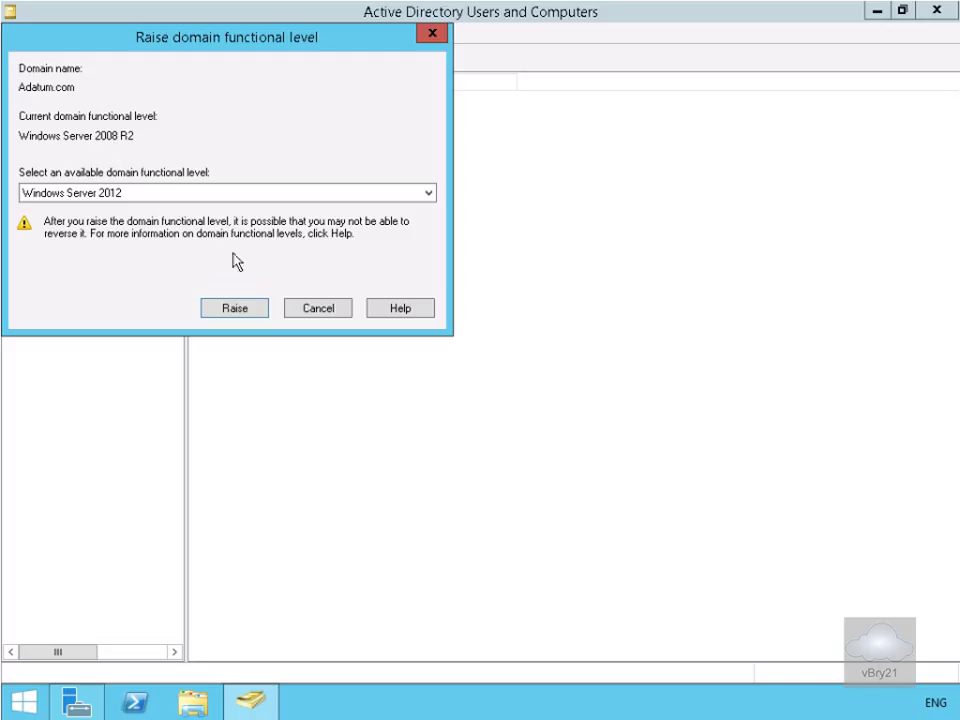
{"action": "left_click", "coordinate": [318, 309]}
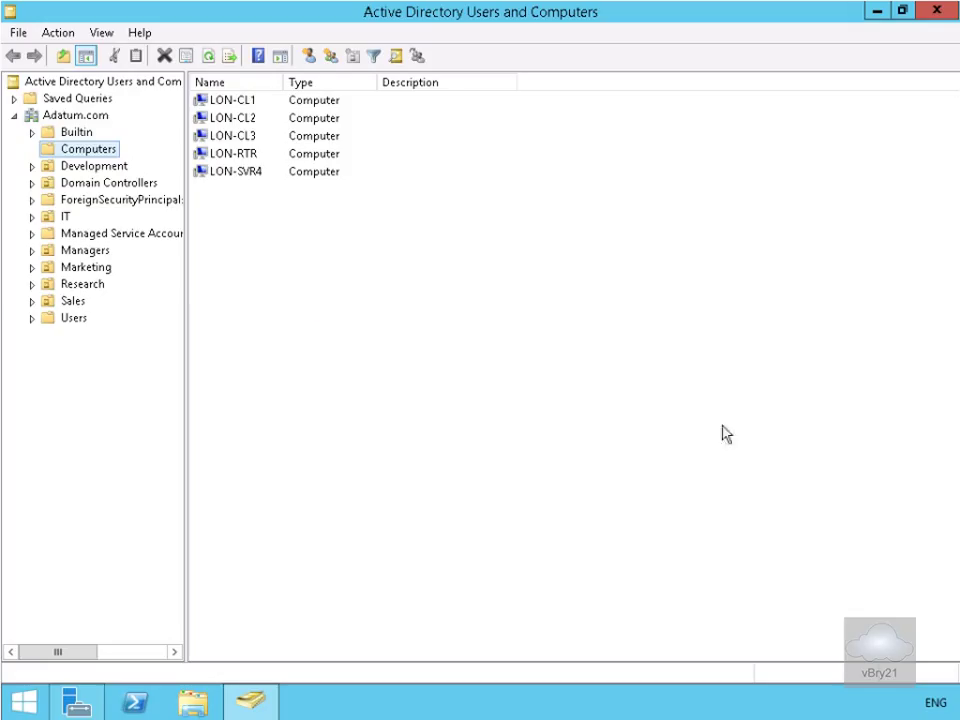
Step: Pre-create a read-only DC account under Domain Controllers, naming the computer LON-SVR1
{"action": "left_click", "coordinate": [111, 184]}
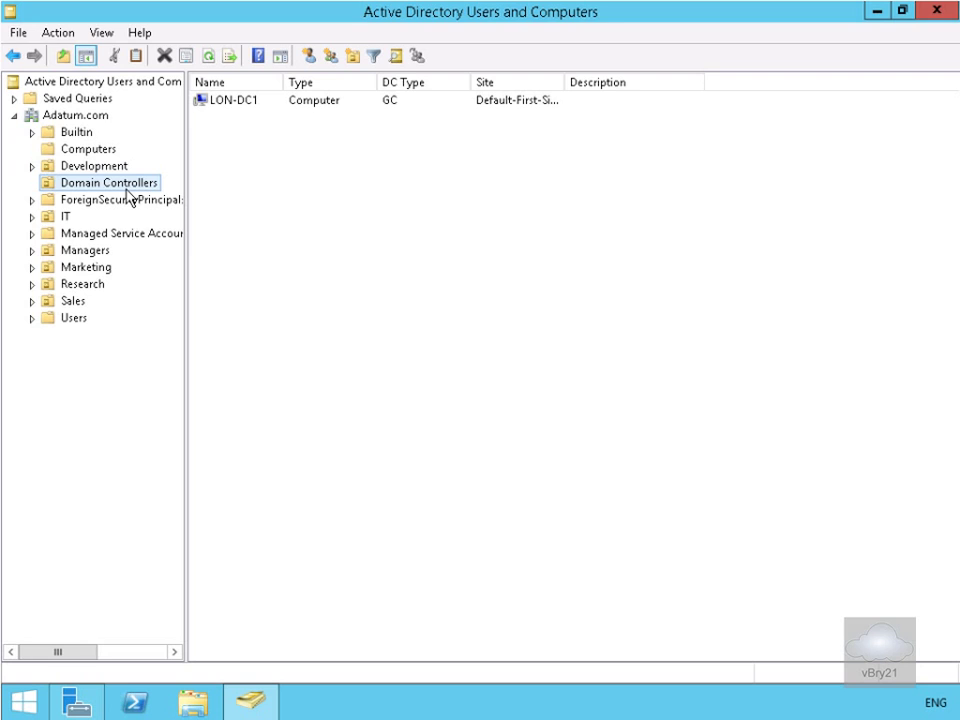
{"action": "right_click", "coordinate": [126, 188]}
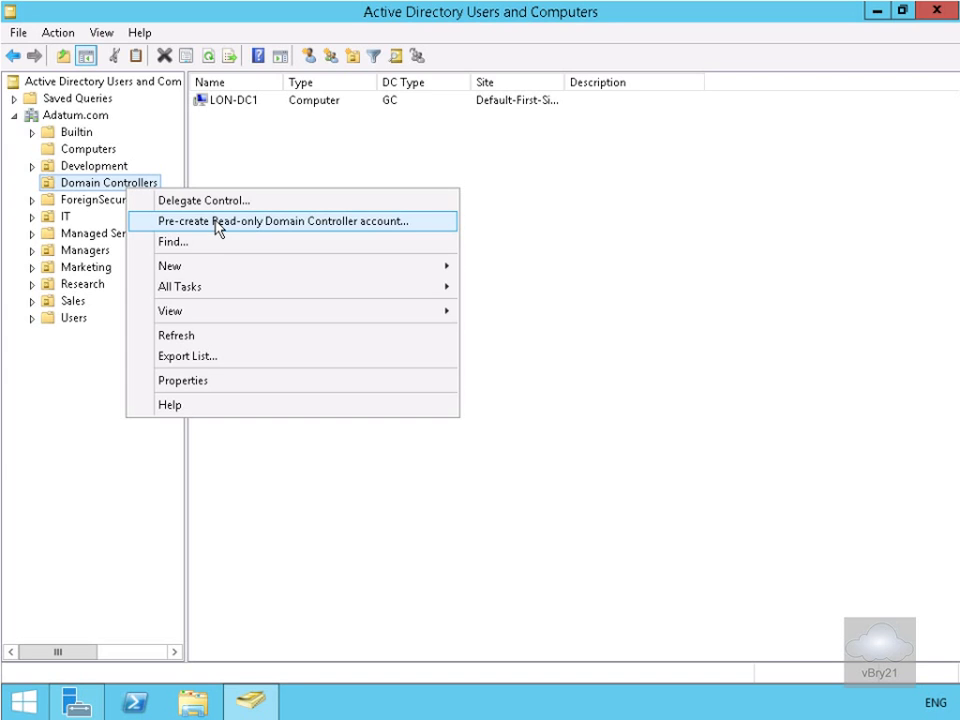
{"action": "left_click", "coordinate": [216, 222]}
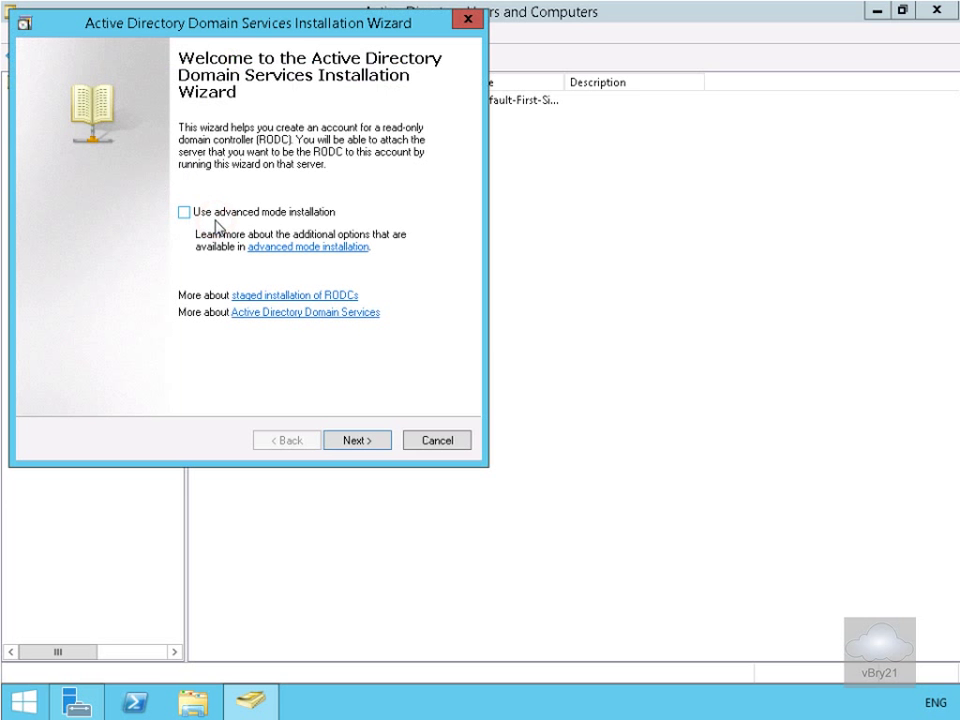
{"action": "left_click", "coordinate": [356, 441]}
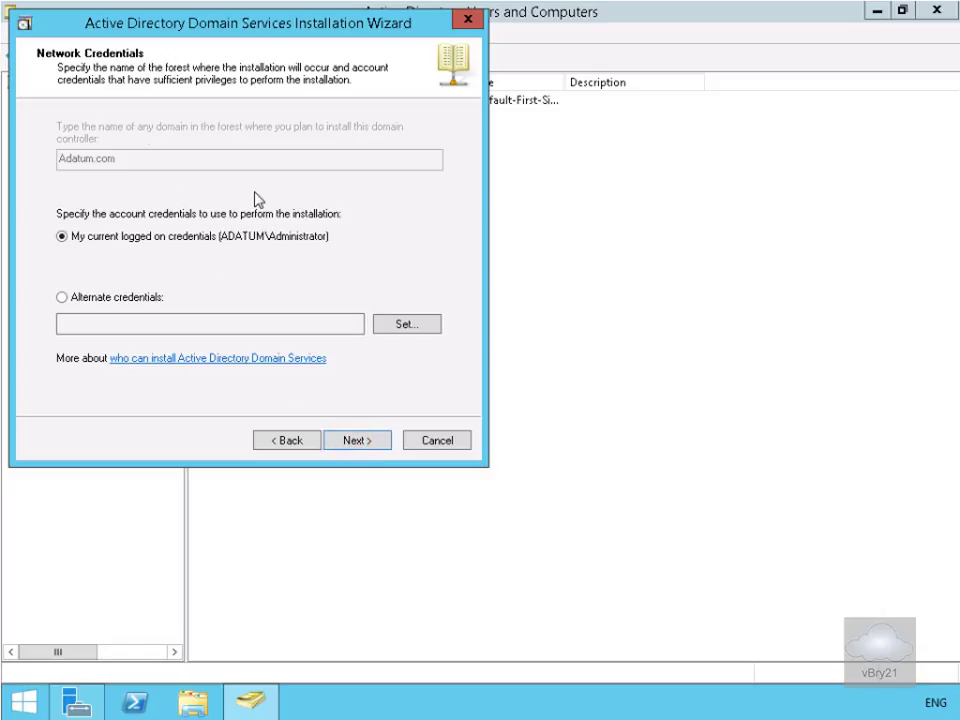
{"action": "left_click", "coordinate": [350, 441]}
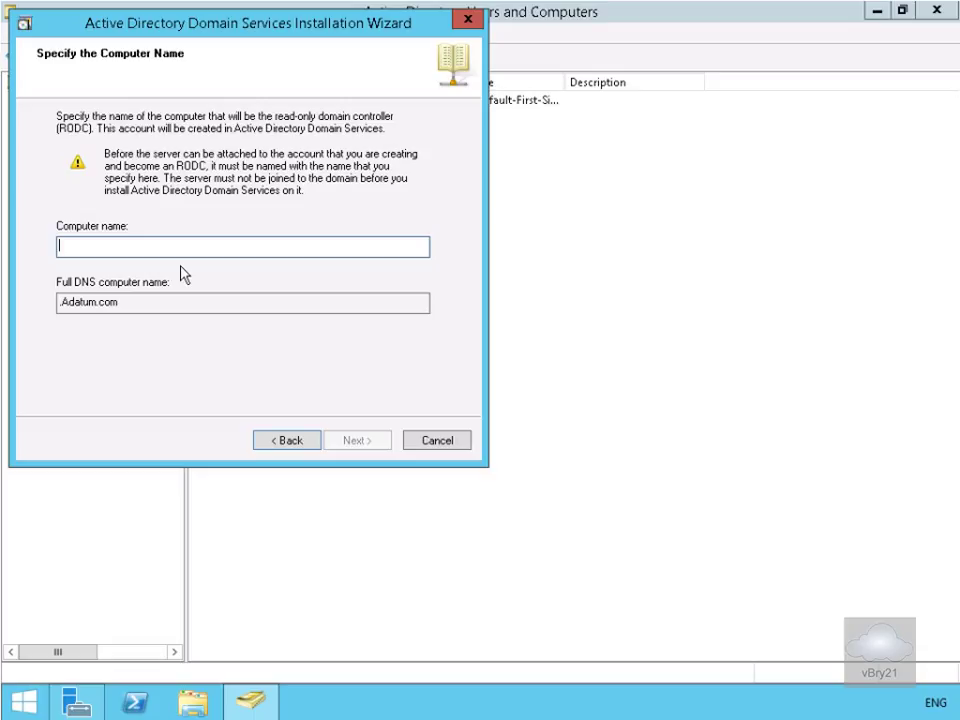
{"action": "type", "text": "LON-SVR1"}
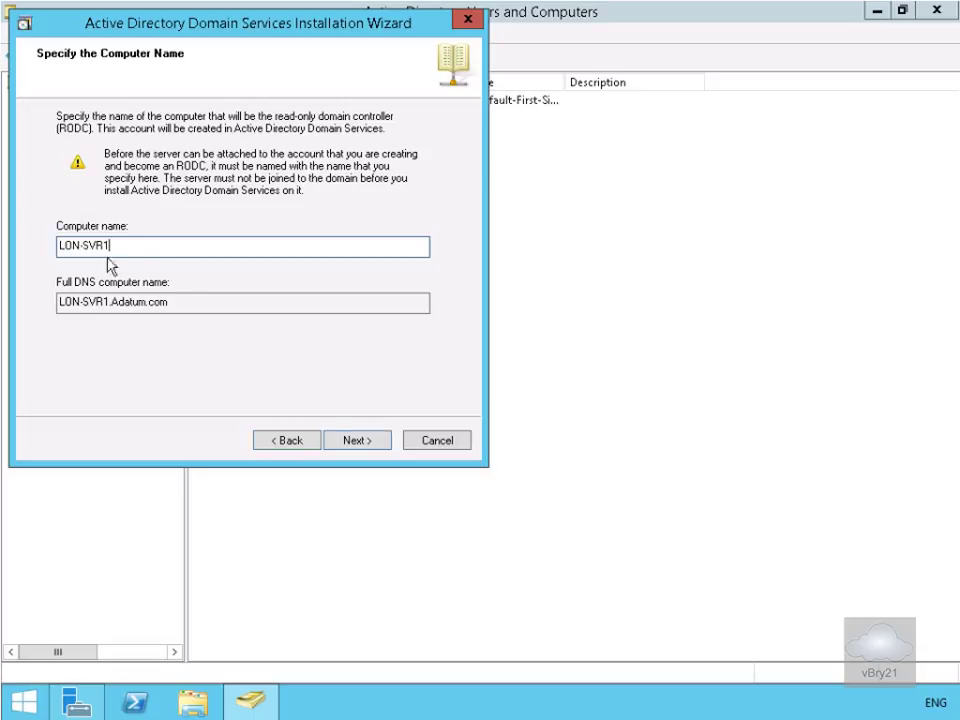
{"action": "left_click", "coordinate": [350, 440]}
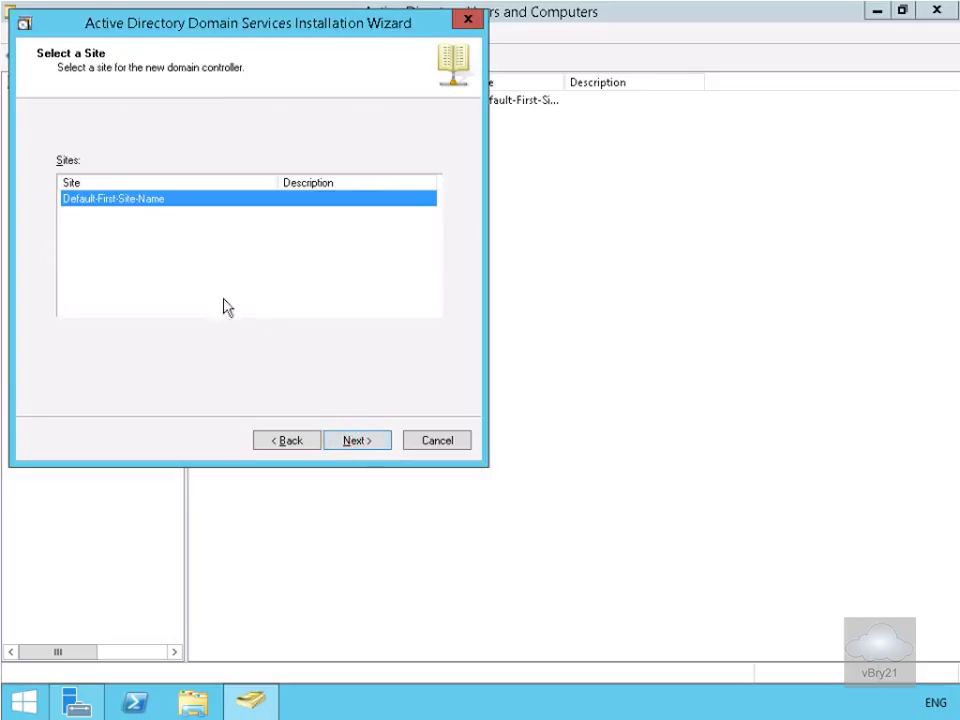
Step: Keep Default-First-Site-Name, DNS and global catalog, delegate to ADATUM\IT, finish, and close the console
{"action": "left_click", "coordinate": [350, 446]}
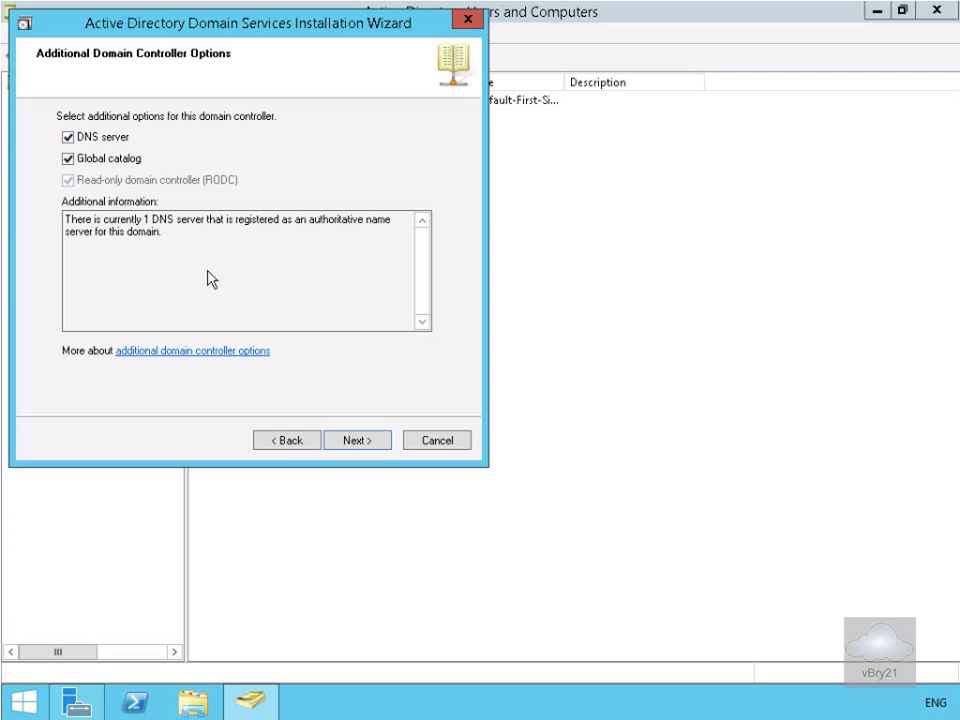
{"action": "left_click", "coordinate": [347, 445]}
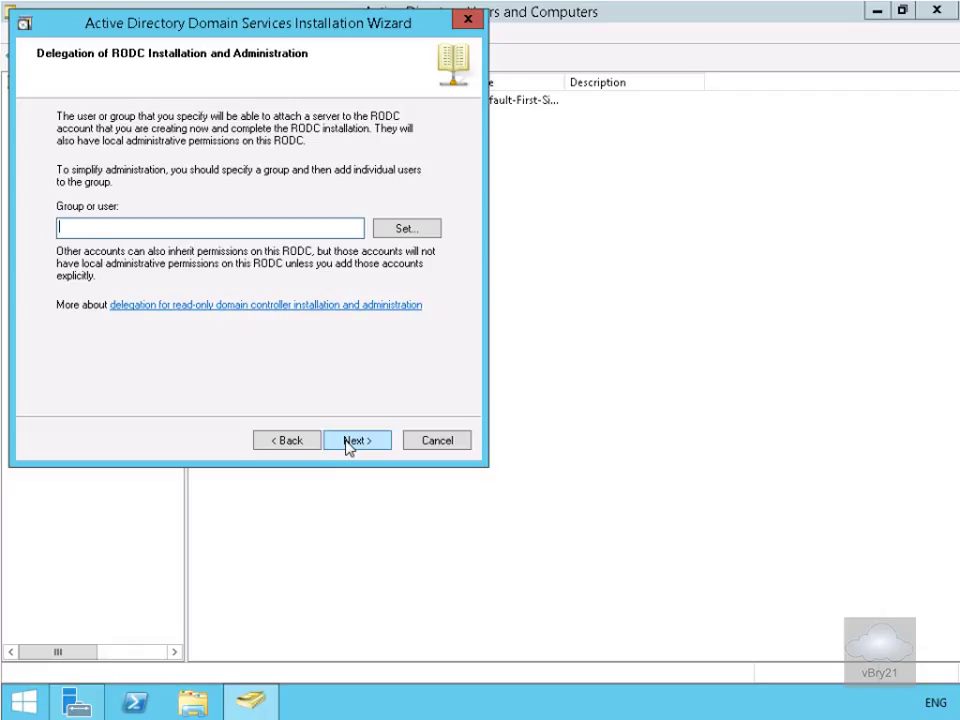
{"action": "type", "text": "adatum\\it"}
{"action": "left_click", "coordinate": [405, 232]}
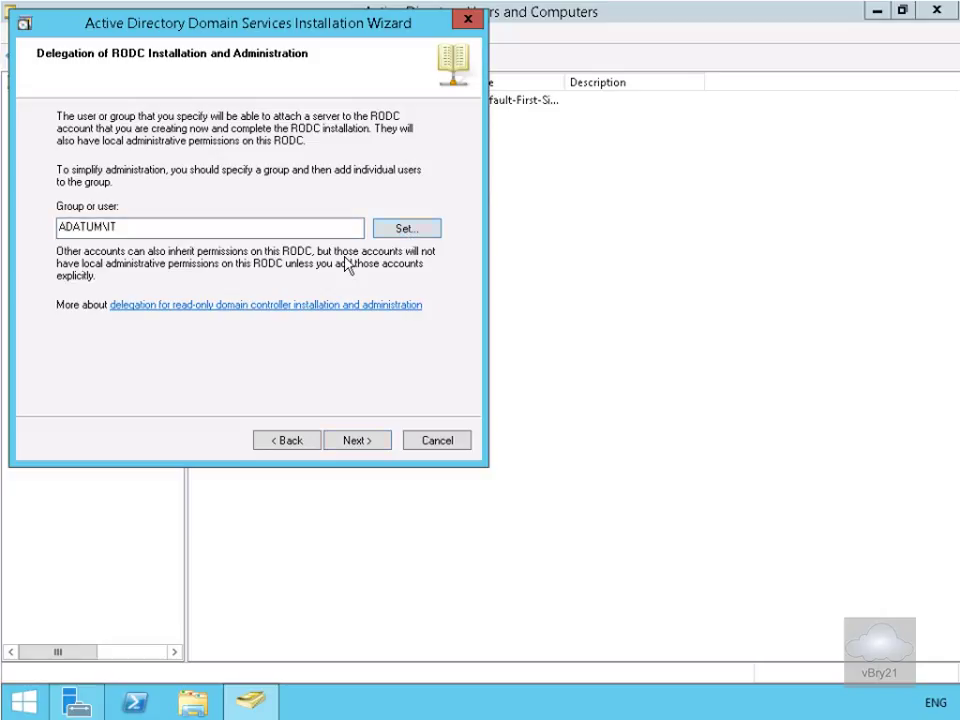
{"action": "left_click", "coordinate": [364, 447]}
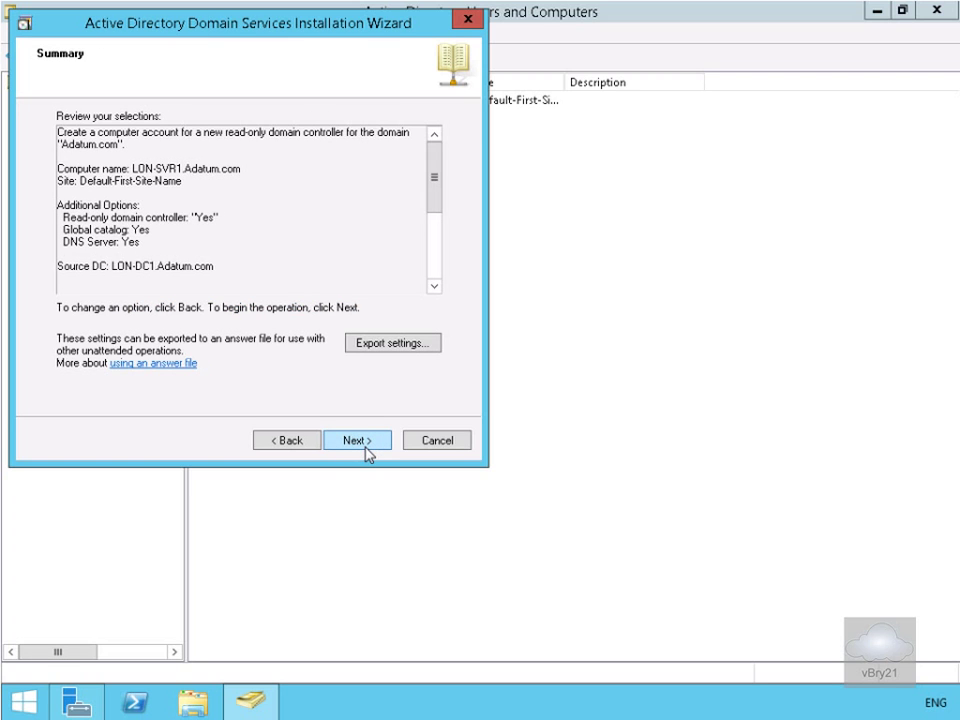
{"action": "left_click", "coordinate": [365, 447]}
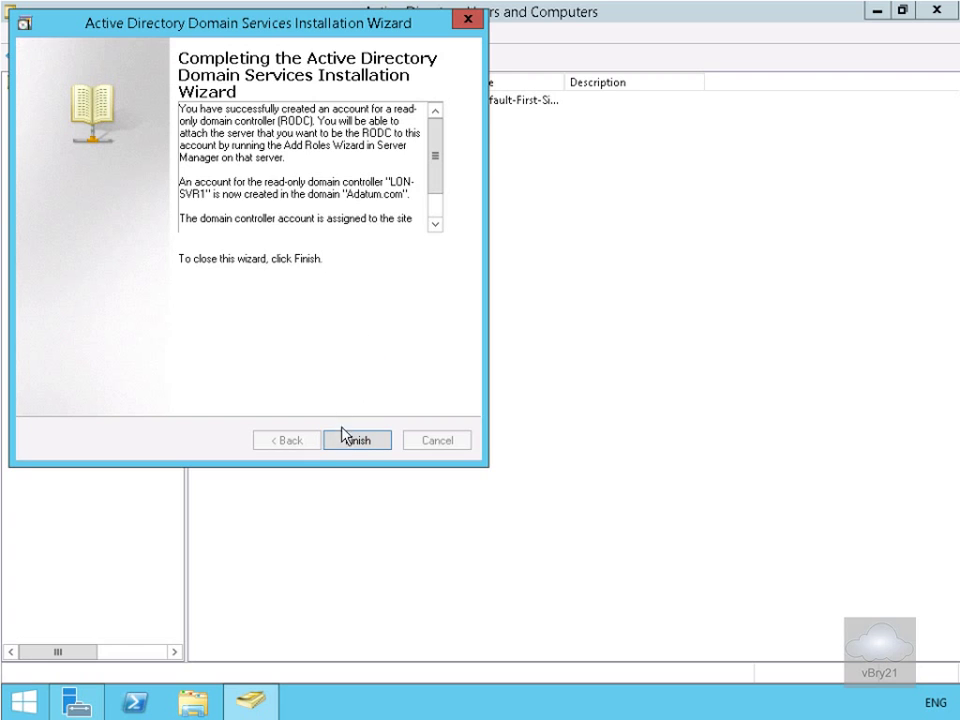
{"action": "left_click", "coordinate": [356, 440]}
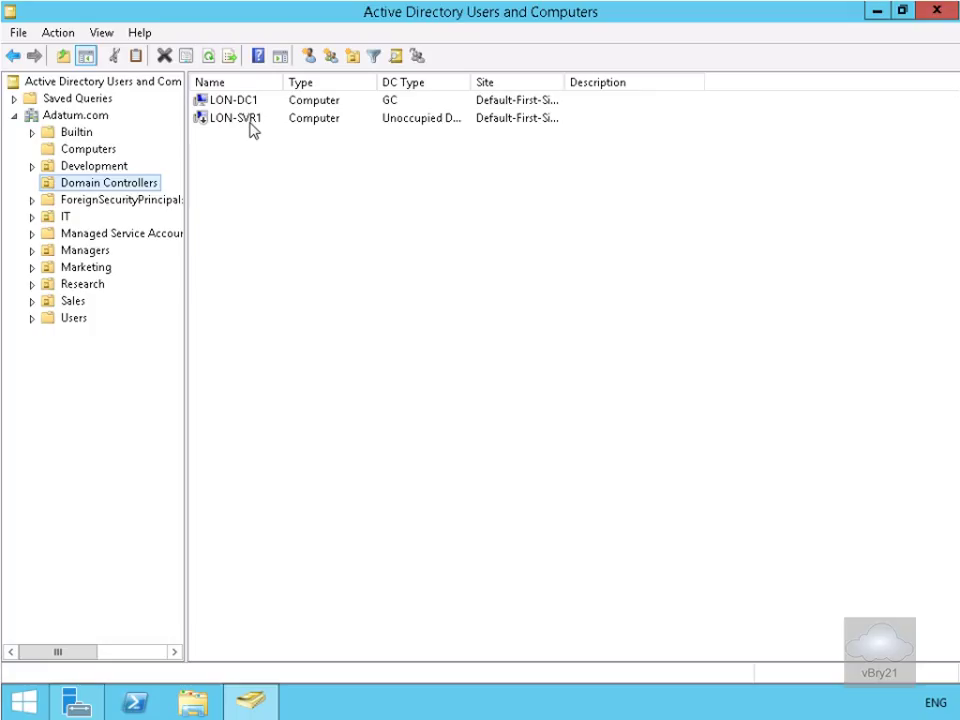
{"action": "key", "text": "alt+F4"}
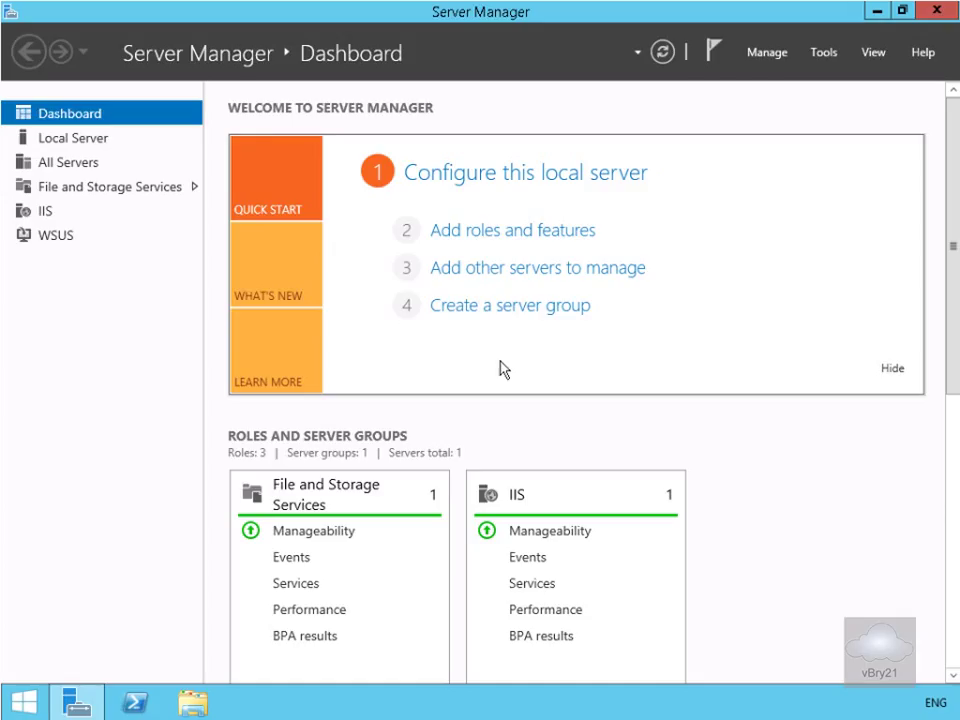
Step: Select the Active Directory Domain Services role and its management tools for LON-SVR1 in Add Roles and Features
{"action": "left_click", "coordinate": [487, 236]}
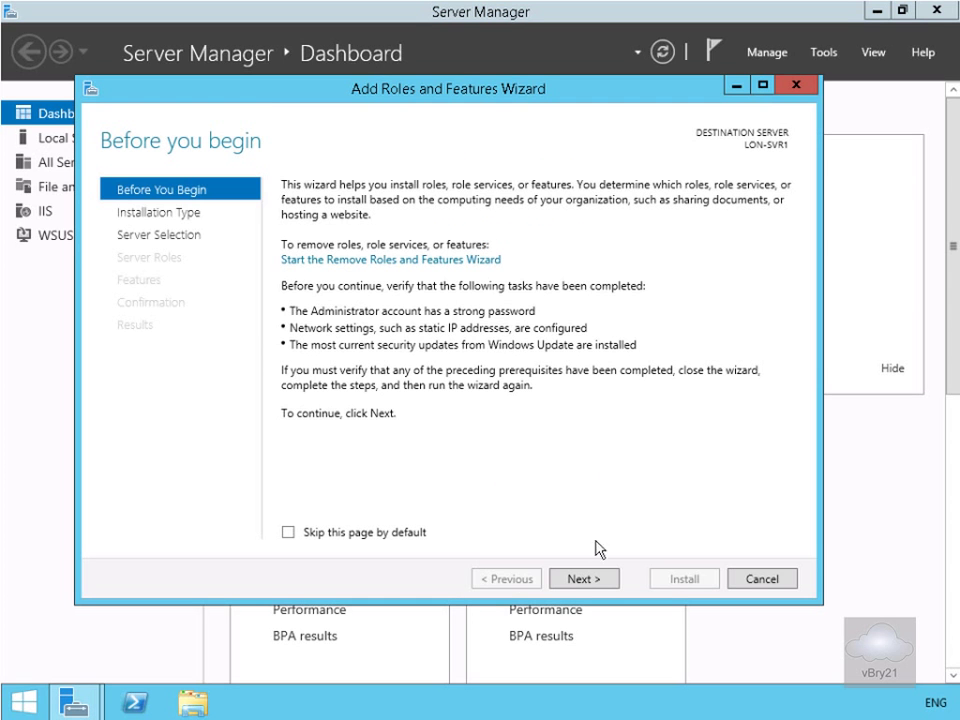
{"action": "left_click", "coordinate": [598, 580]}
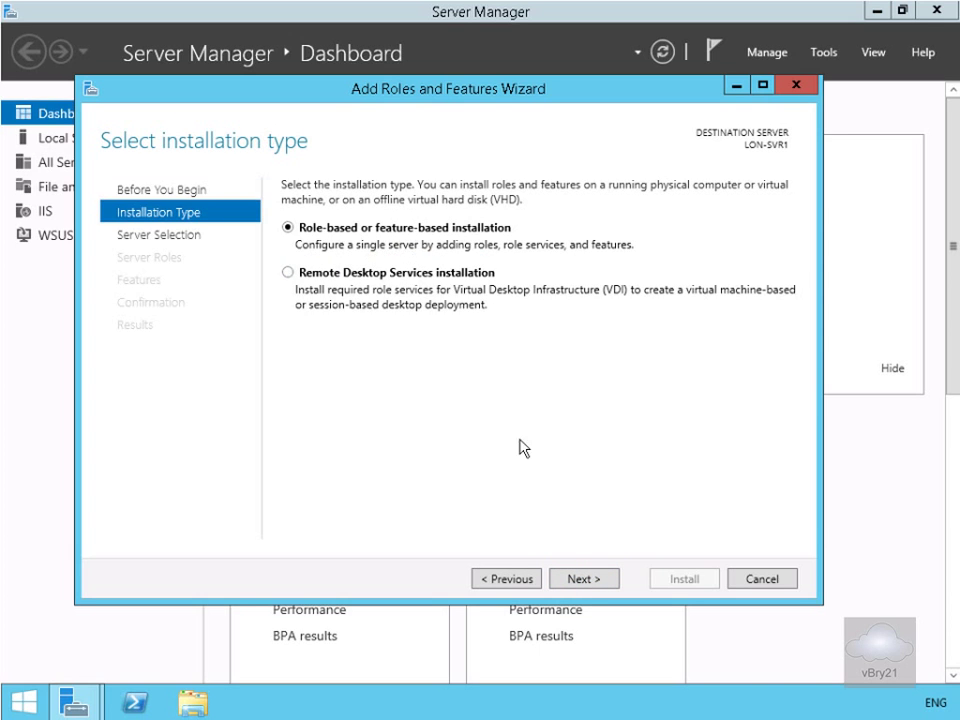
{"action": "left_click", "coordinate": [581, 581]}
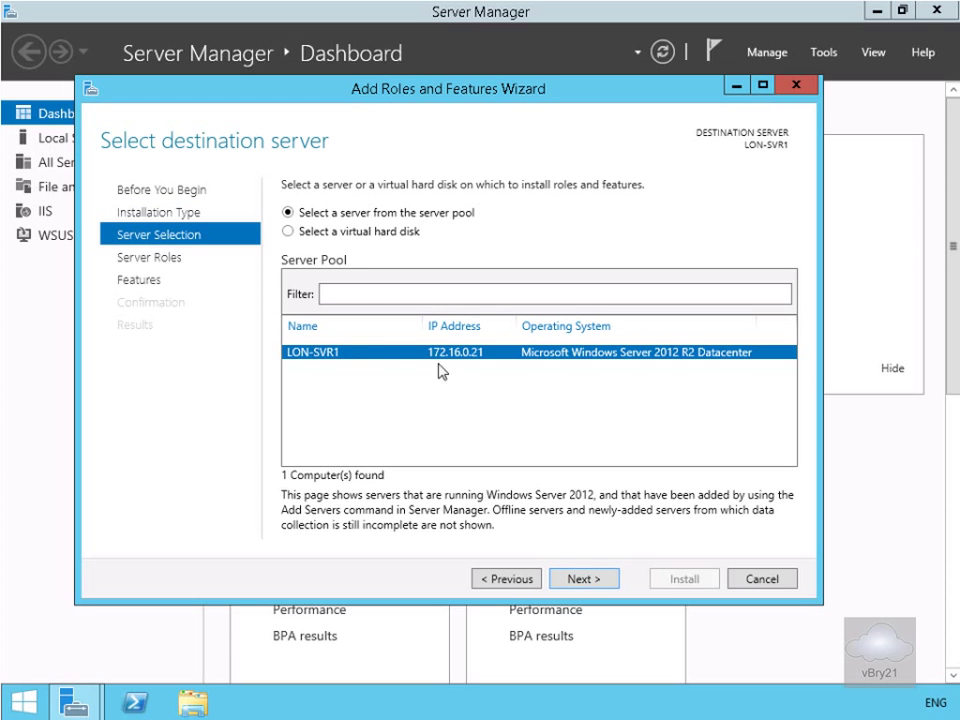
{"action": "left_click", "coordinate": [578, 581]}
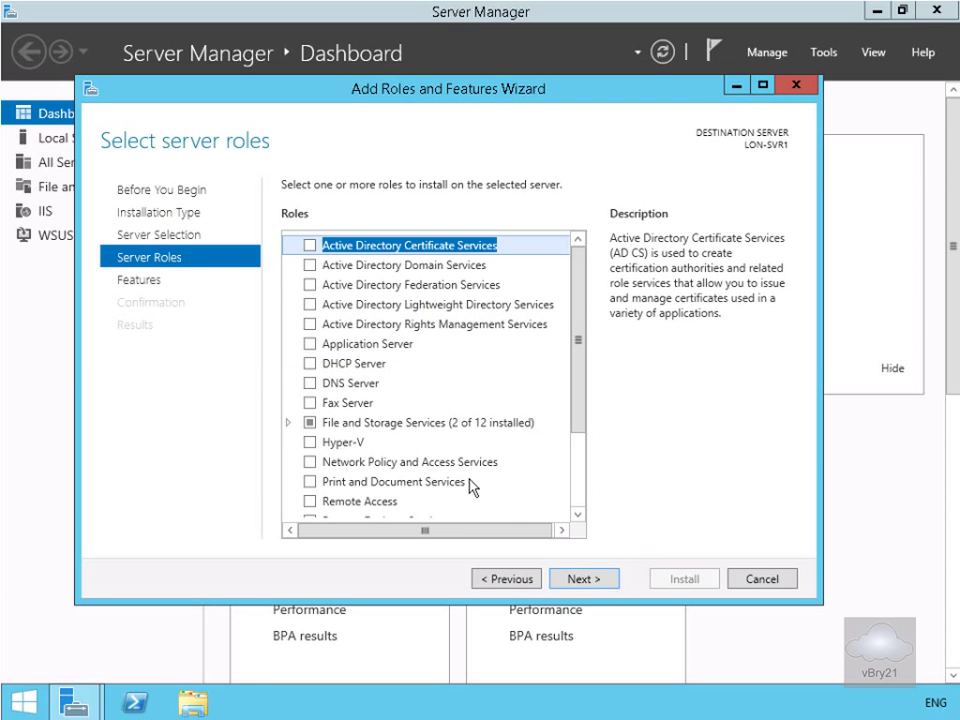
{"action": "left_click", "coordinate": [311, 265]}
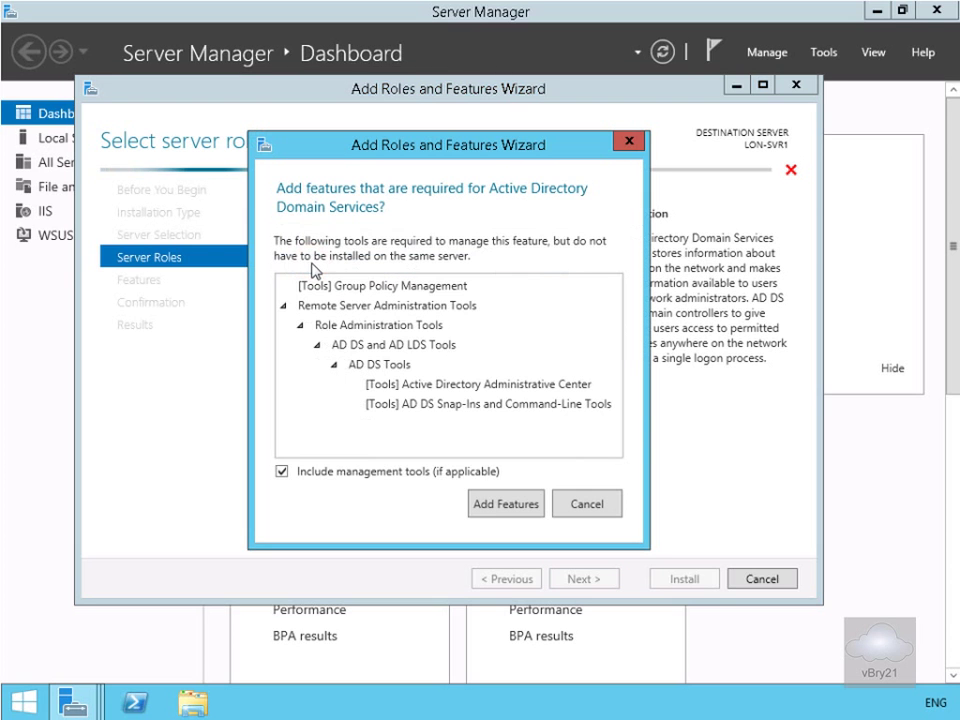
{"action": "left_click", "coordinate": [512, 503]}
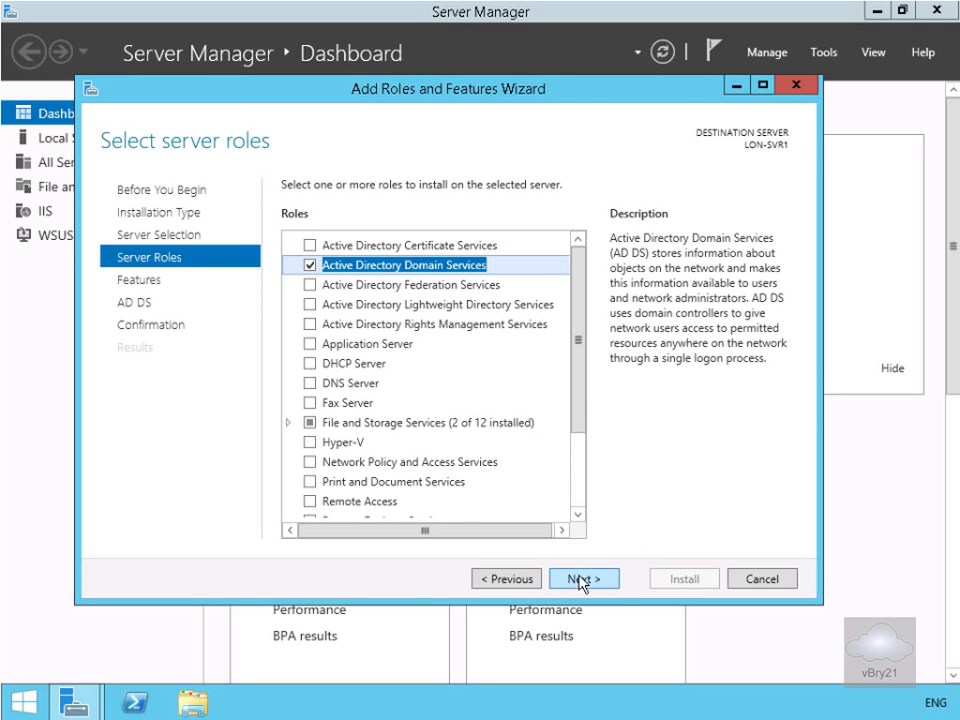
{"action": "left_click", "coordinate": [580, 580]}
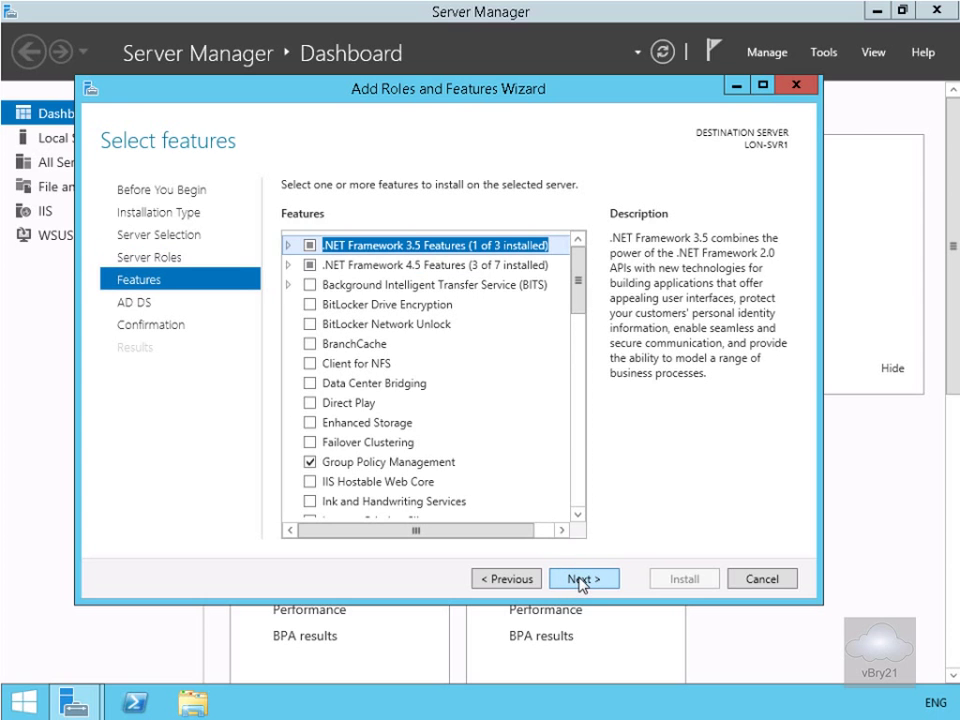
Step: Confirm the features and AD DS pages and install the AD DS role
{"action": "left_click", "coordinate": [580, 580]}
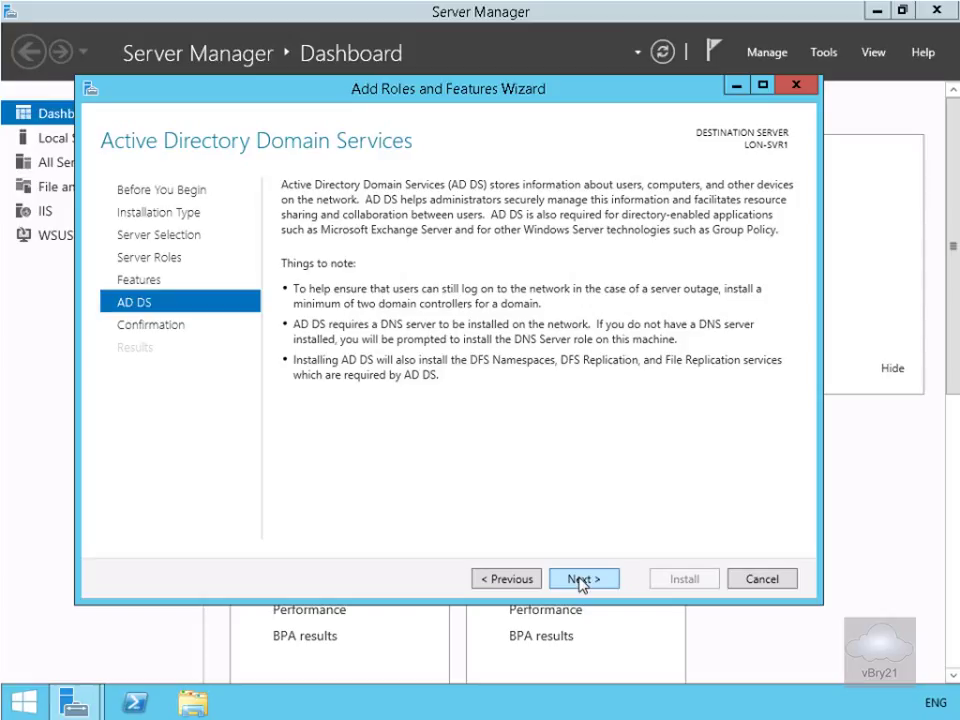
{"action": "left_click", "coordinate": [581, 582]}
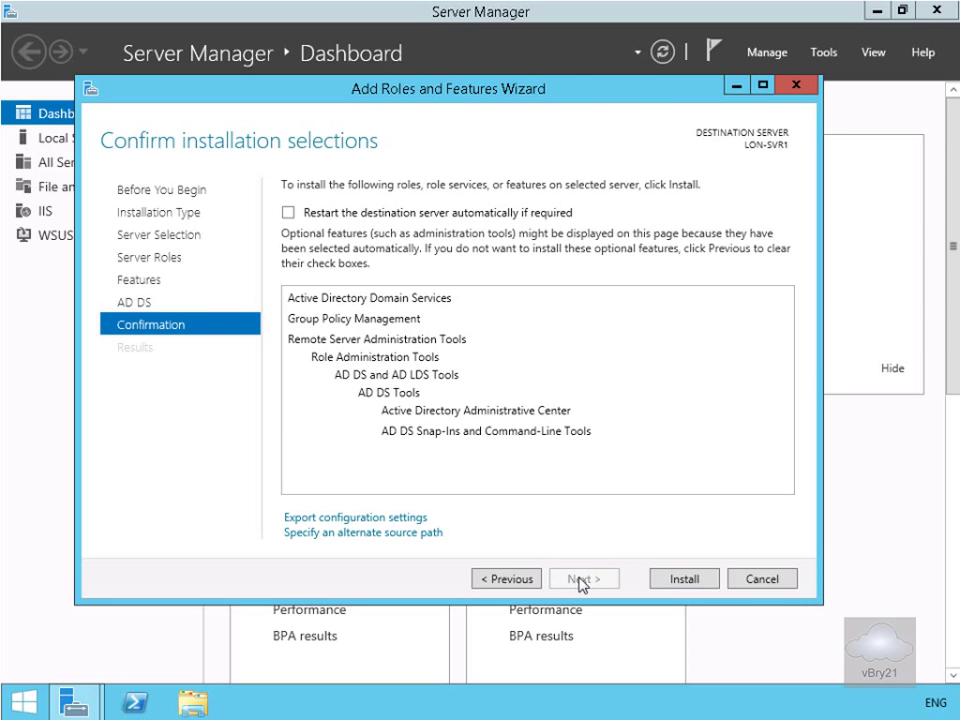
{"action": "left_click", "coordinate": [680, 578]}
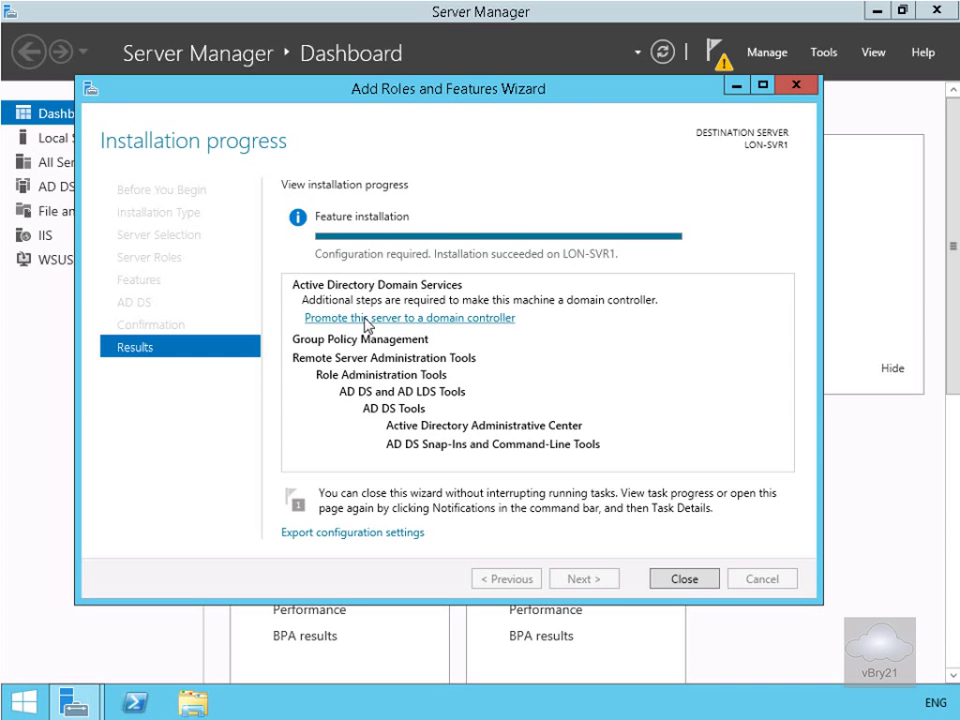
Step: Start promotion, enter the domain administrator account and password, and target the existing Adatum.com domain
{"action": "left_click", "coordinate": [365, 319]}
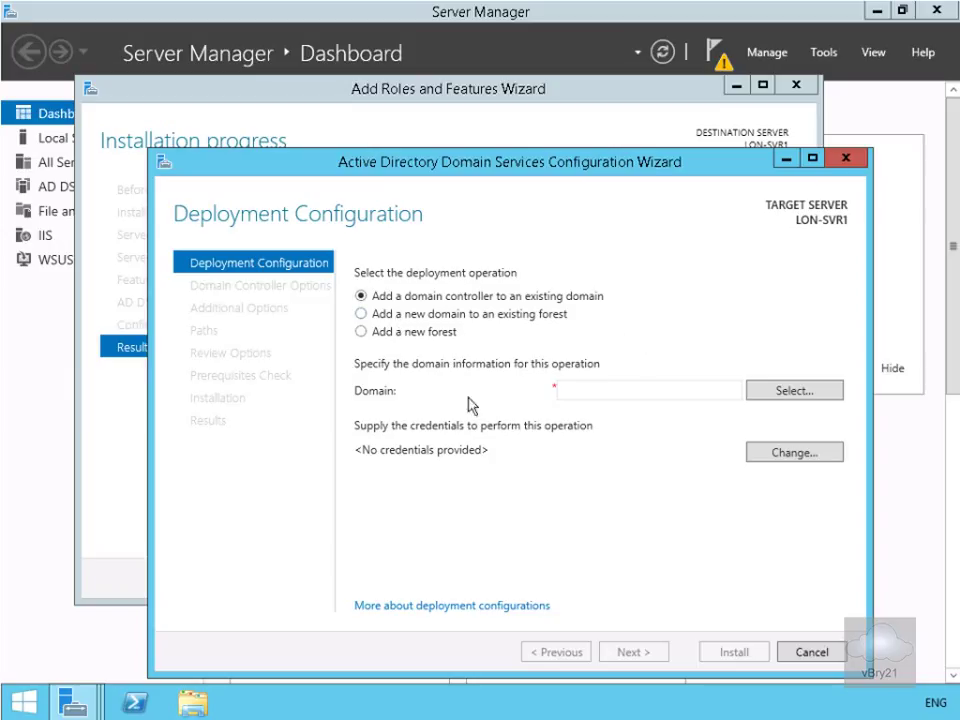
{"action": "left_click", "coordinate": [760, 392]}
{"action": "left_click", "coordinate": [762, 391]}
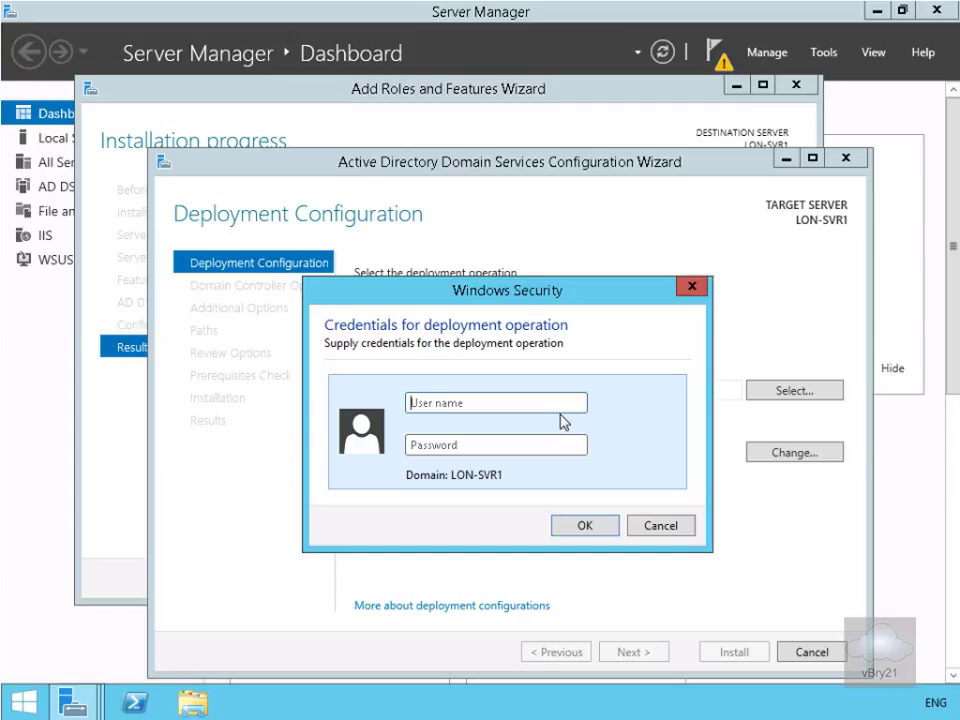
{"action": "type", "text": "adatum\\april"}
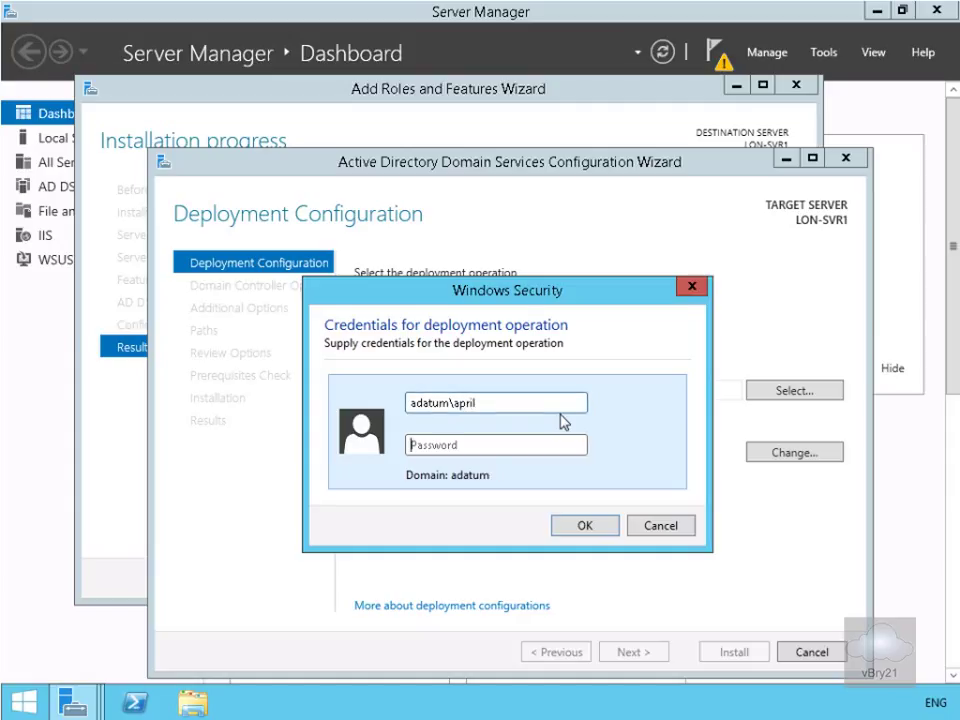
{"action": "key", "text": "Tab"}
{"action": "type", "text": "Pa$$w0rd"}
{"action": "left_click", "coordinate": [609, 526]}
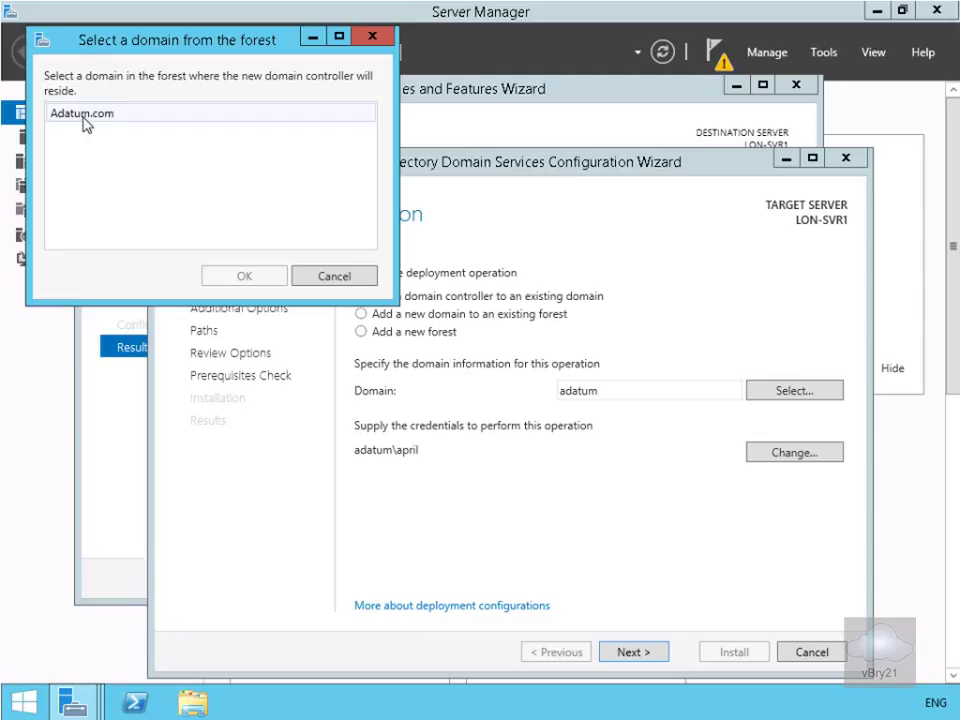
{"action": "left_click", "coordinate": [94, 116]}
{"action": "left_click", "coordinate": [250, 276]}
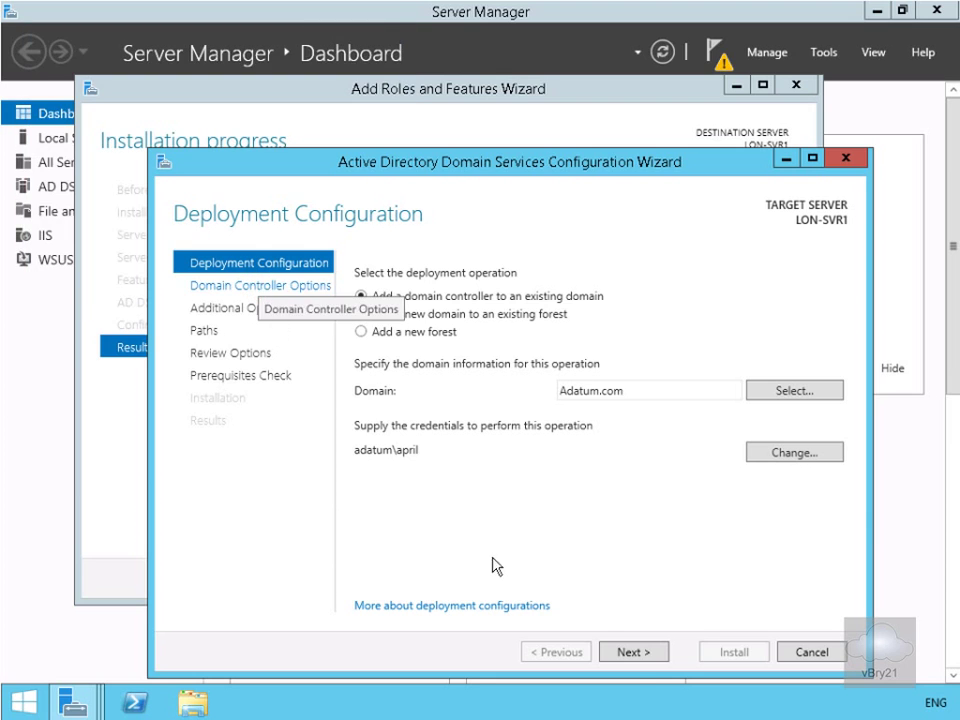
Step: Acknowledge the existing LON-SVR1 RODC account notice and enter the DSRM password
{"action": "left_click", "coordinate": [632, 653]}
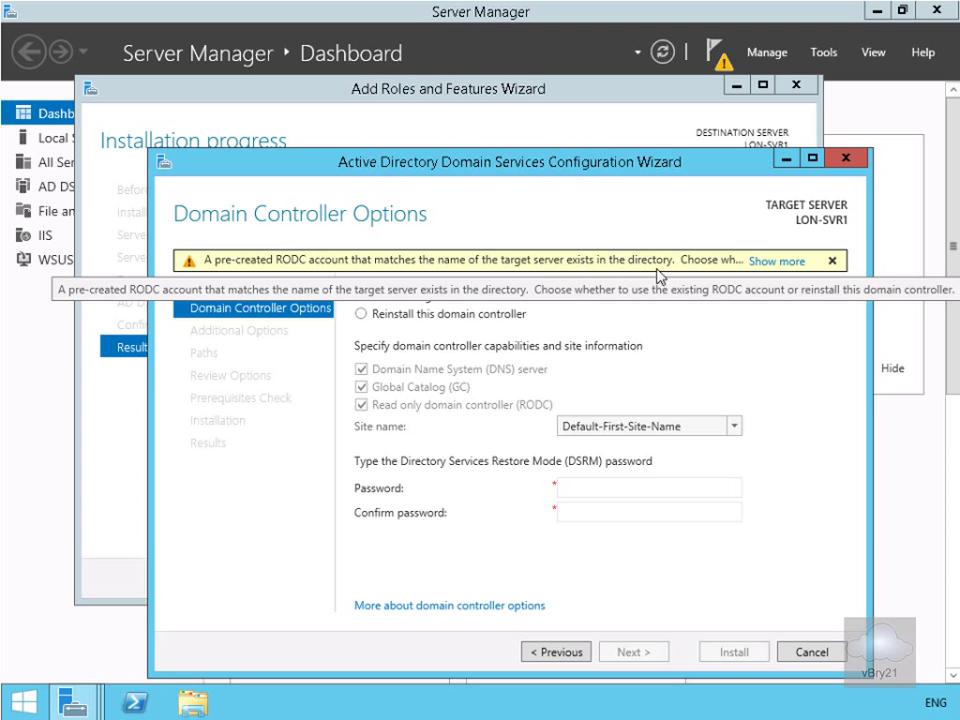
{"action": "left_click", "coordinate": [770, 261]}
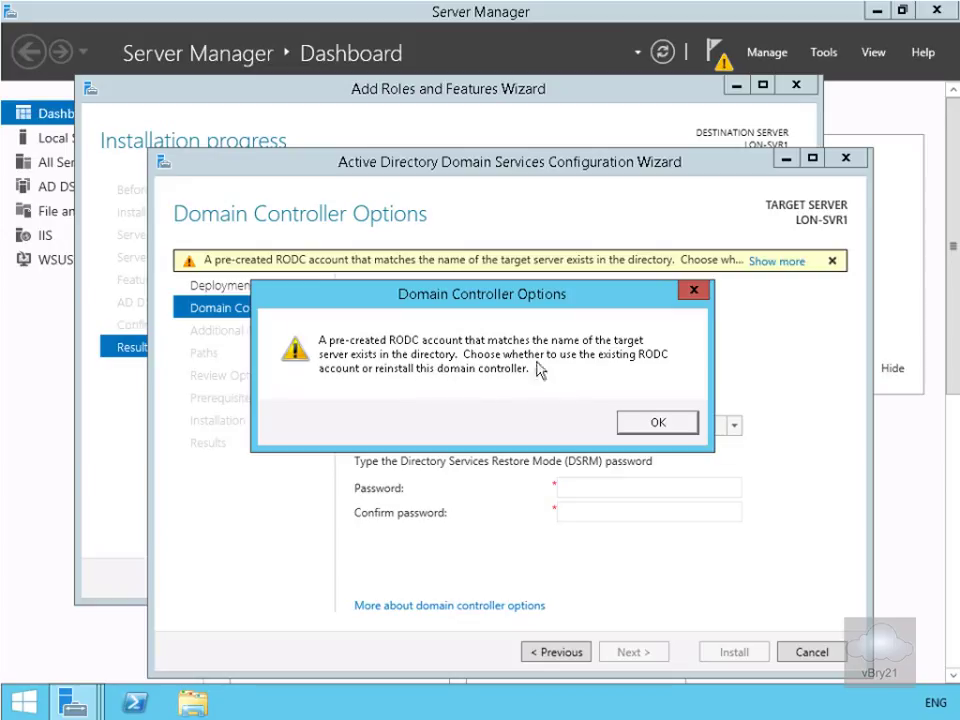
{"action": "left_click", "coordinate": [650, 423]}
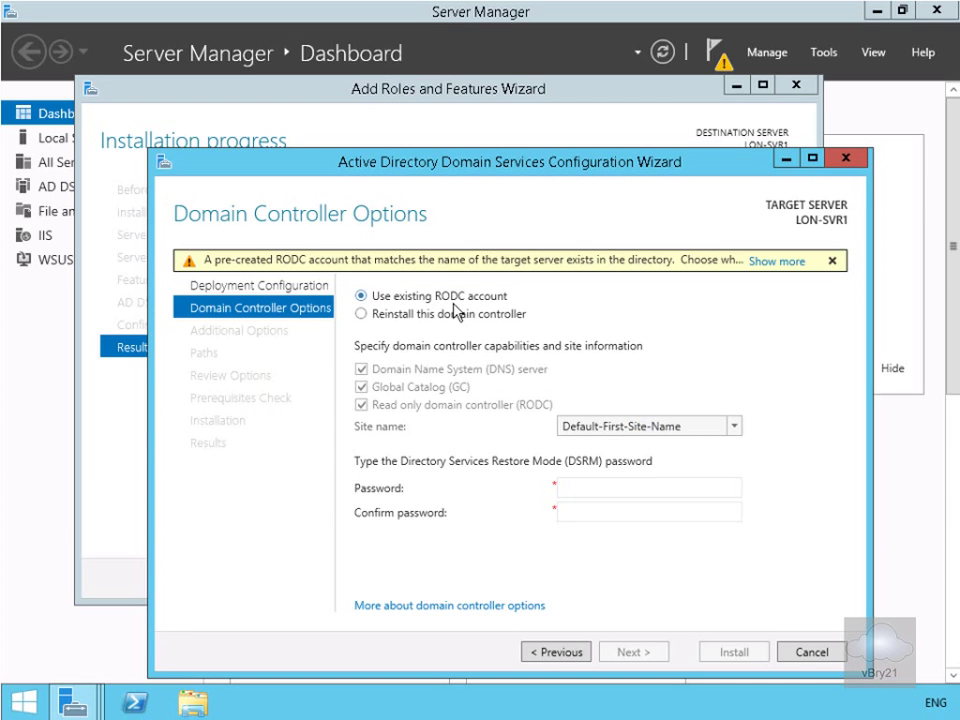
{"action": "left_click", "coordinate": [589, 490]}
{"action": "type", "text": "Pa$$w0rd"}
{"action": "key", "text": "Tab"}
{"action": "type", "text": "Pa$$w0rd"}
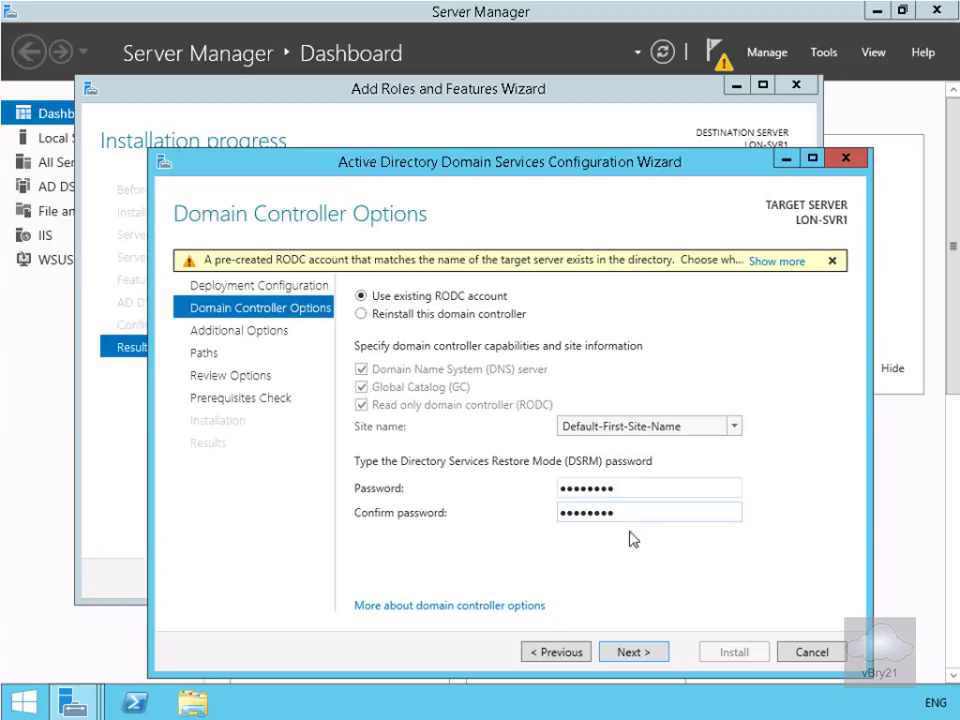
Step: Keep replication from any DC and default NTDS/SYSVOL paths, review options, and run prerequisites
{"action": "left_click", "coordinate": [630, 652]}
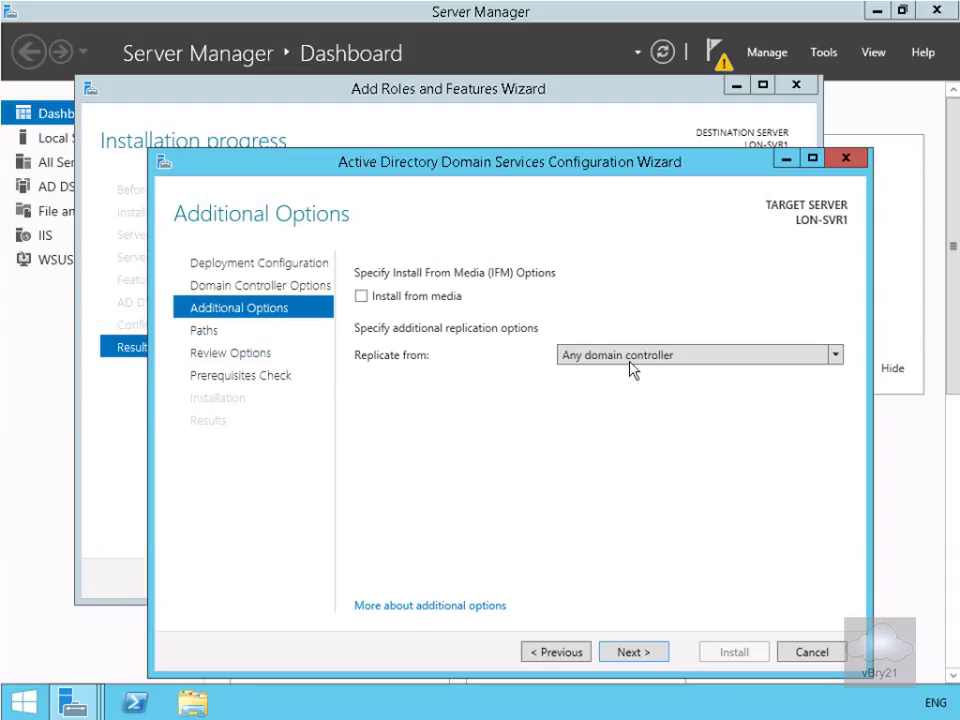
{"action": "left_click", "coordinate": [632, 652]}
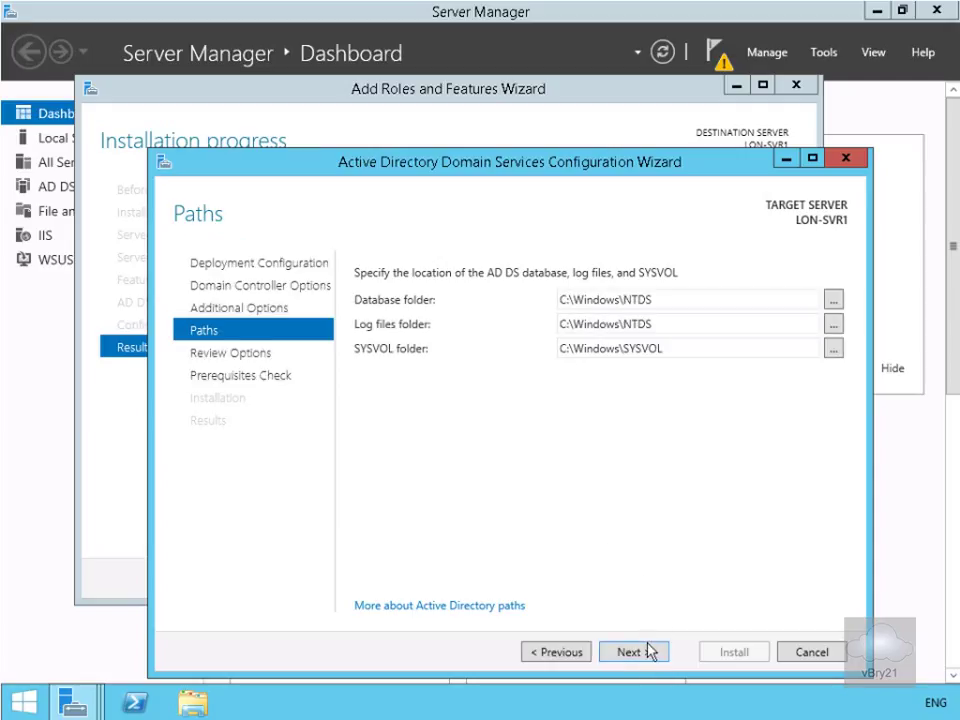
{"action": "left_click", "coordinate": [646, 652]}
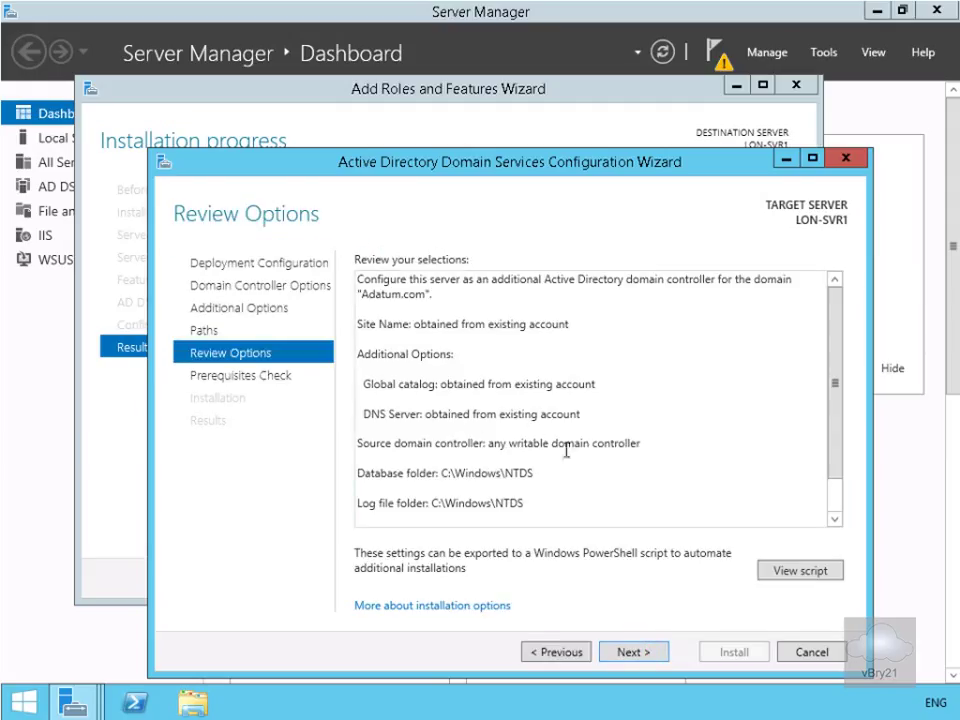
{"action": "left_click", "coordinate": [836, 452]}
{"action": "left_click_drag", "start_coordinate": [836, 452], "coordinate": [836, 506]}
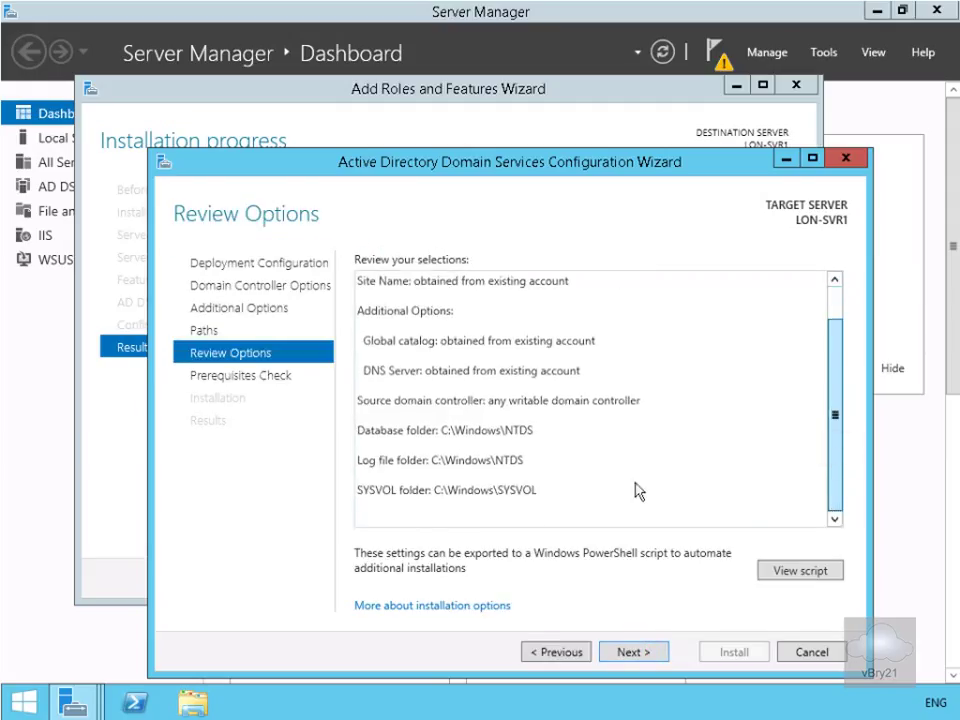
{"action": "left_click", "coordinate": [630, 651]}
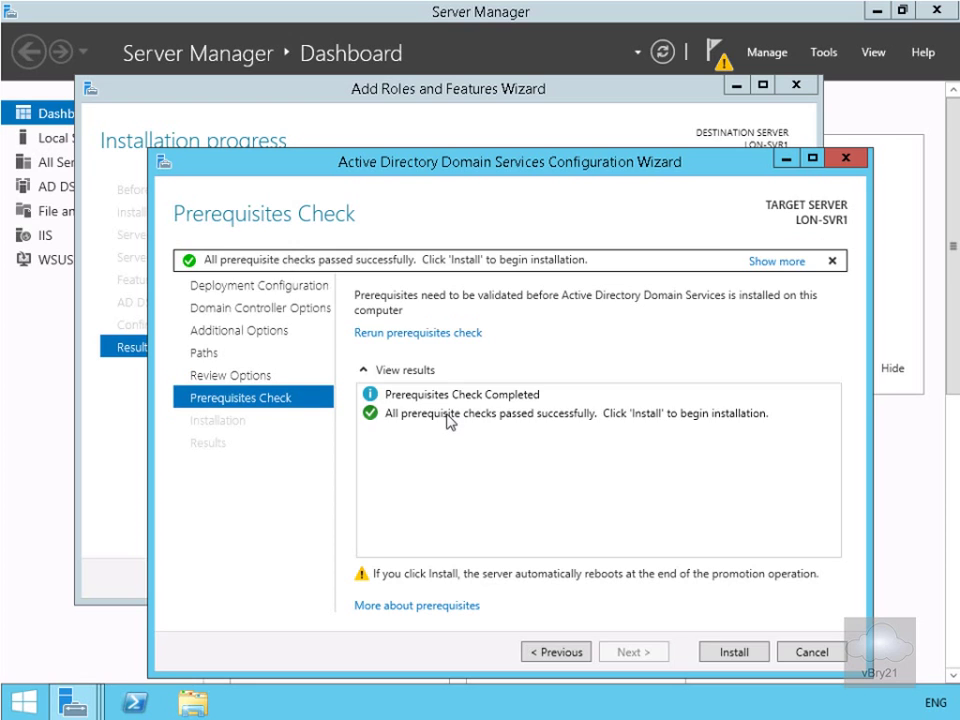
Step: Install to begin promoting LON-SVR1 as a read-only domain controller
{"action": "left_click", "coordinate": [730, 654]}
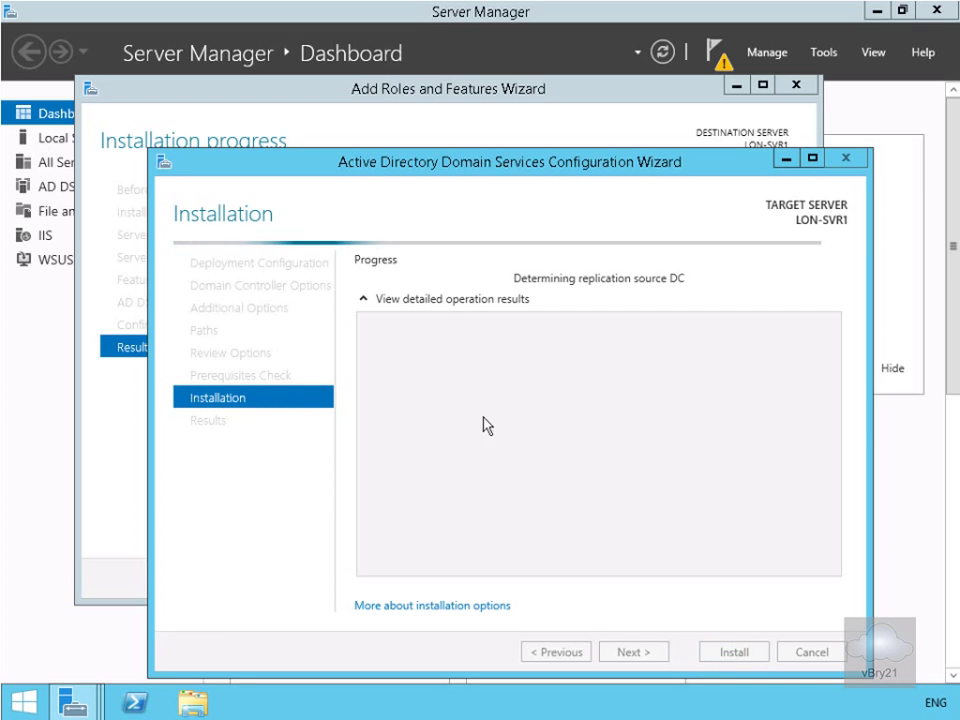
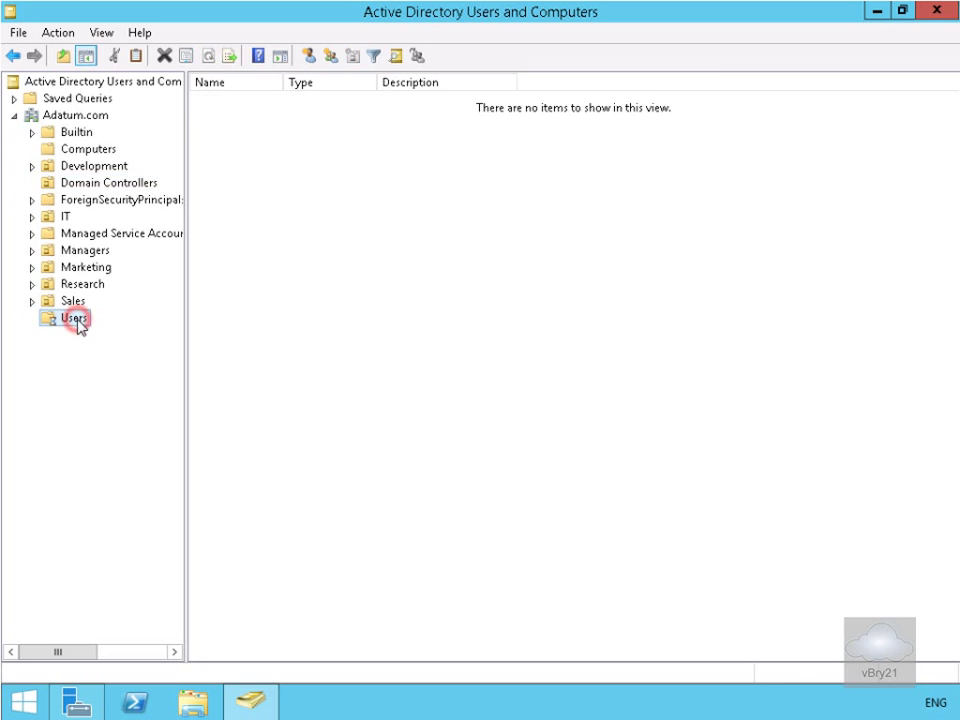
Step: Widen the Name column and confirm the Allowed RODC Password Replication Group has no members
{"action": "left_click", "coordinate": [284, 80]}
{"action": "left_click_drag", "start_coordinate": [366, 92], "coordinate": [451, 94]}
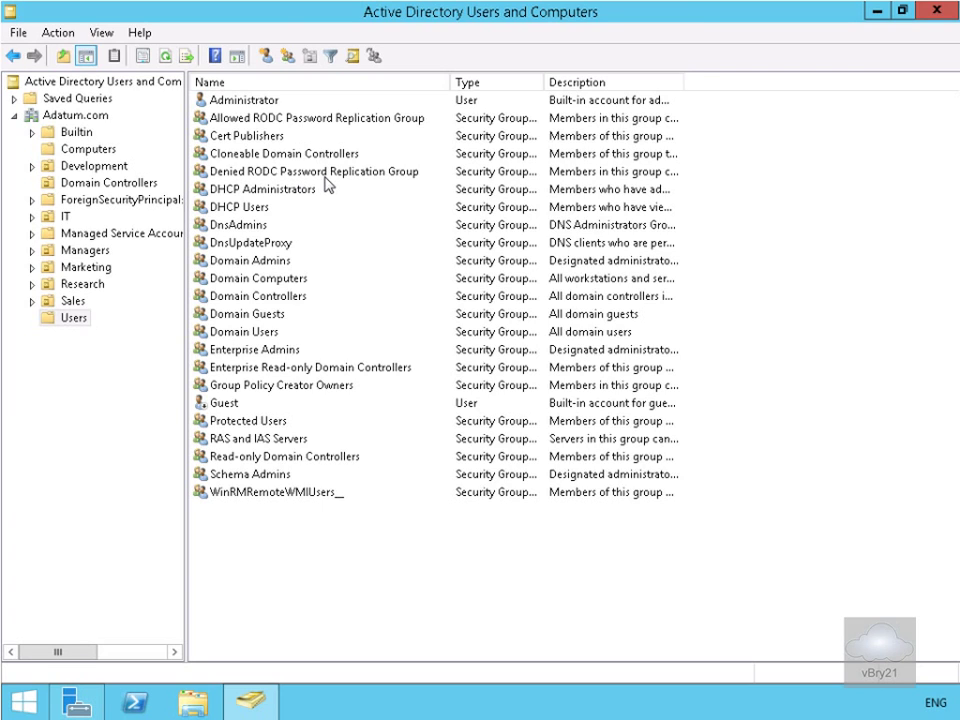
{"action": "double_click", "coordinate": [295, 119]}
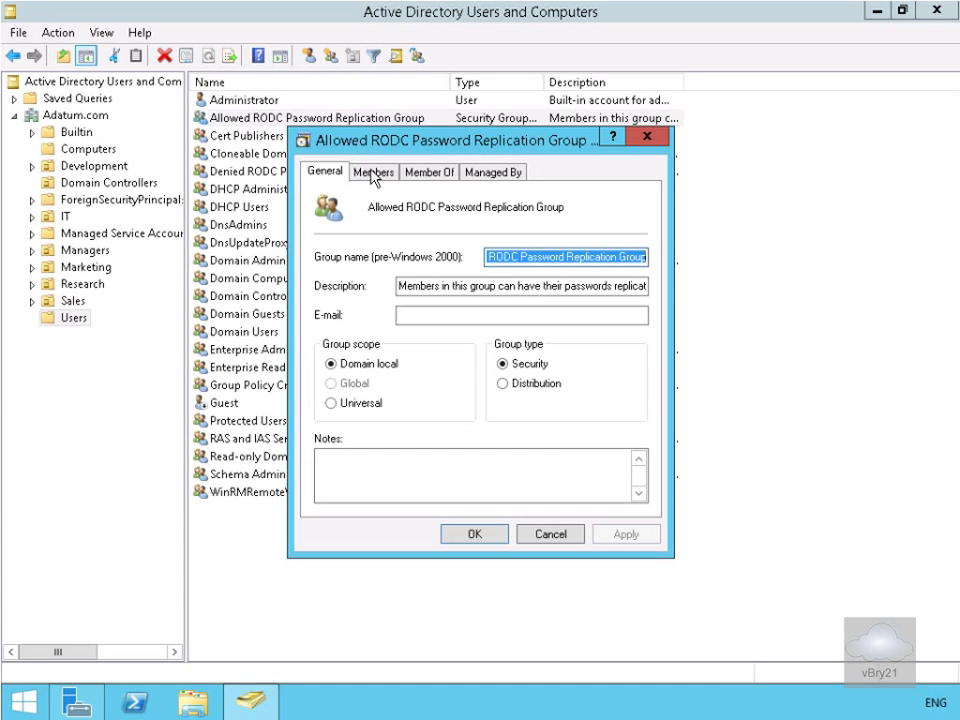
{"action": "left_click", "coordinate": [372, 172]}
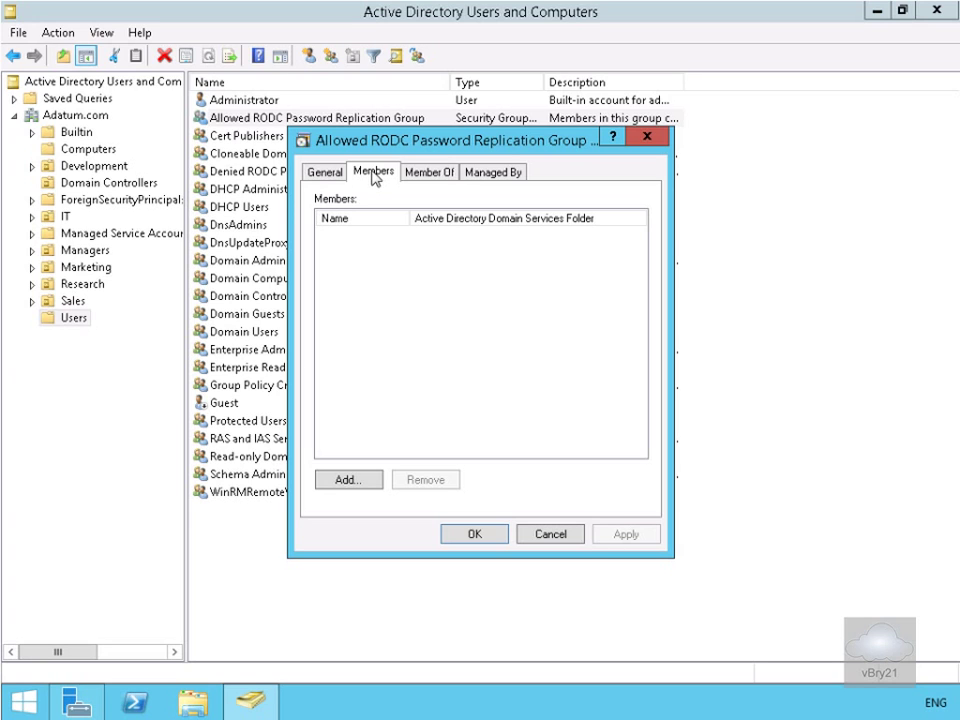
{"action": "left_click", "coordinate": [550, 534]}
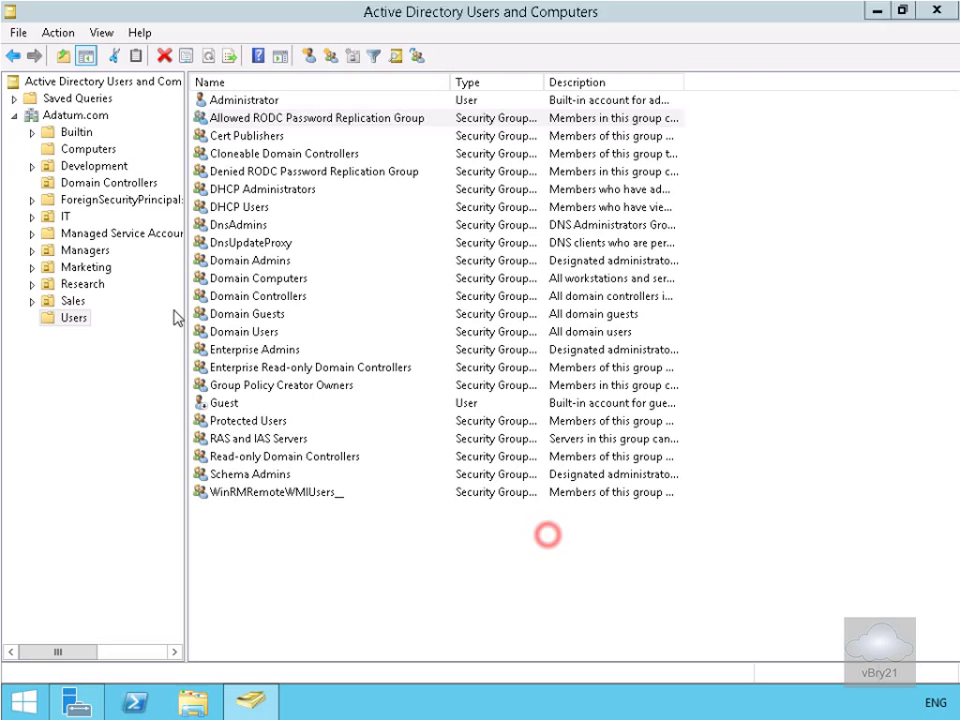
Step: Review LON-SVR1's Password Replication Policy under Domain Controllers, closing it unchanged
{"action": "left_click", "coordinate": [108, 182]}
{"action": "double_click", "coordinate": [232, 119]}
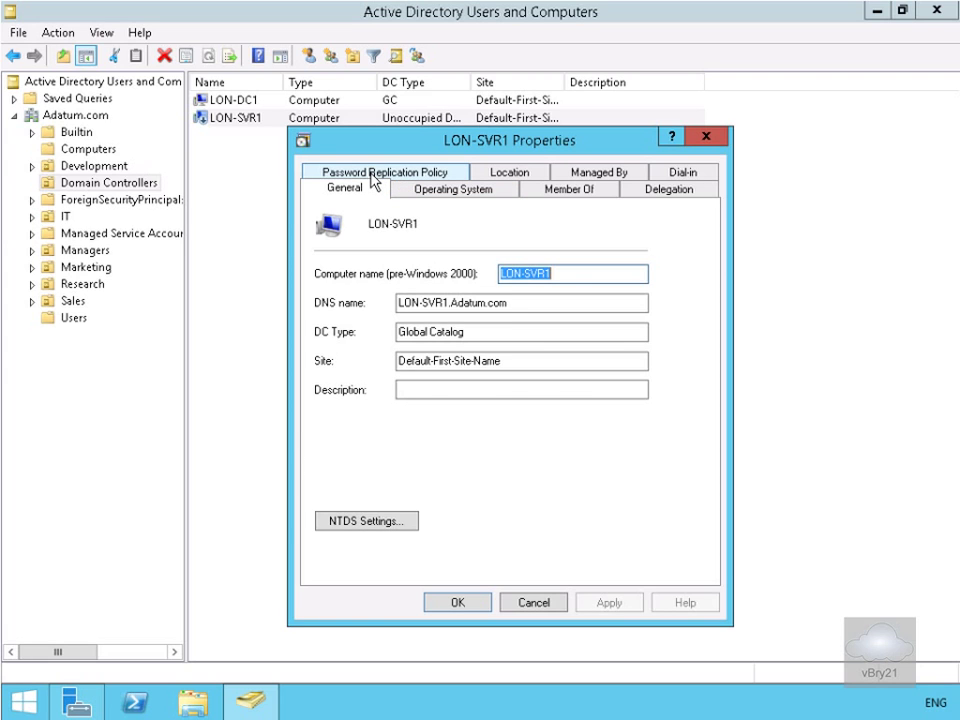
{"action": "left_click", "coordinate": [372, 177]}
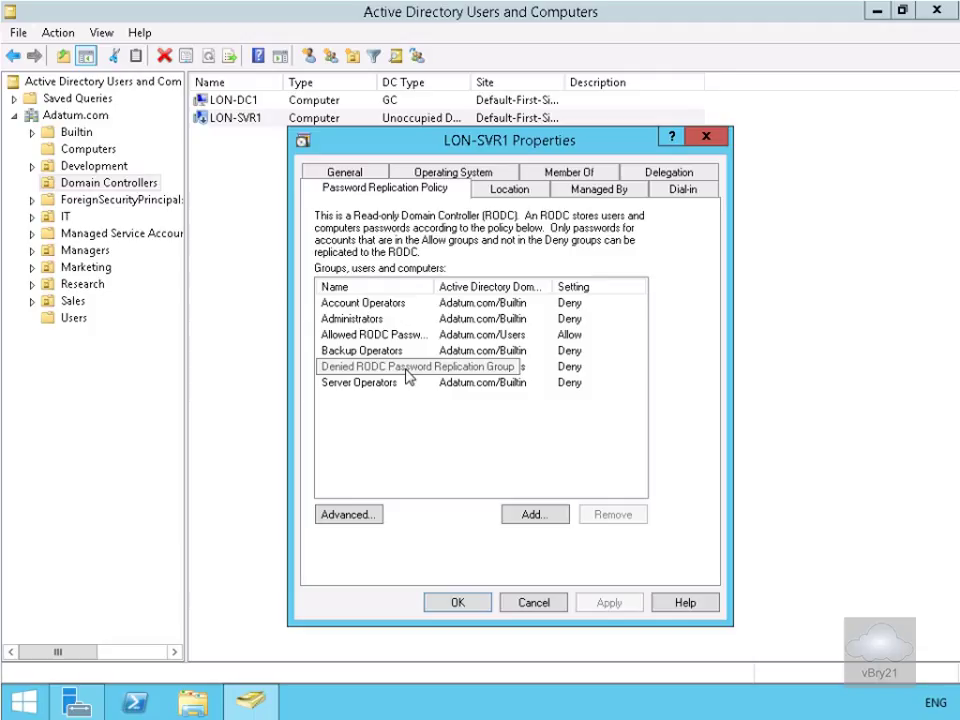
{"action": "left_click", "coordinate": [437, 601]}
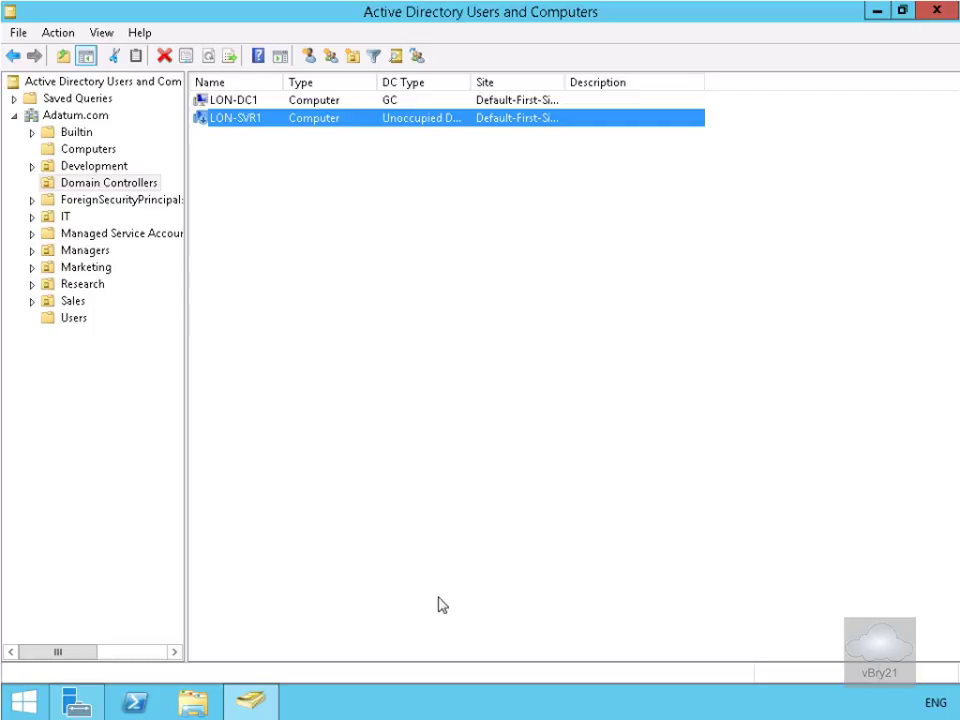
Step: Create a new group named Remote Office Users in the Research container
{"action": "right_click", "coordinate": [100, 288]}
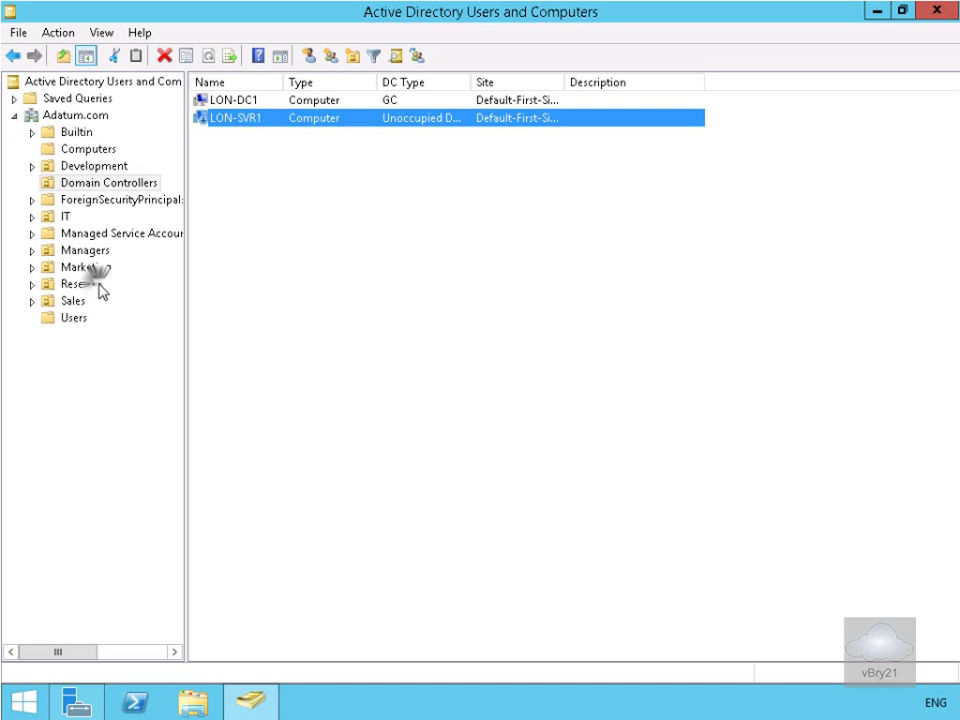
{"action": "left_click", "coordinate": [163, 363]}
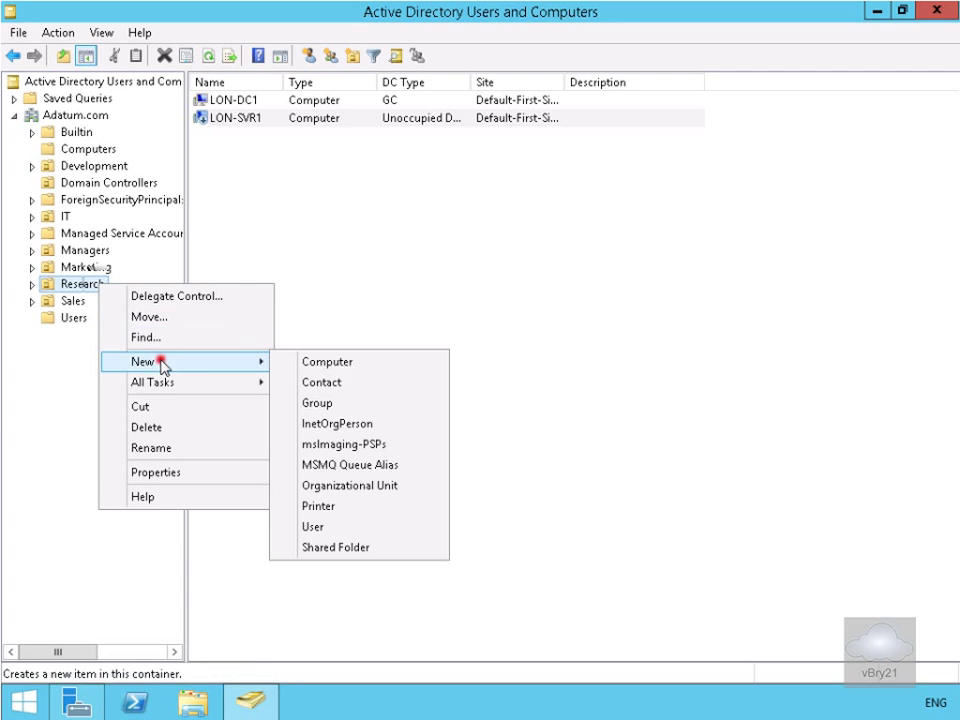
{"action": "left_click", "coordinate": [338, 403]}
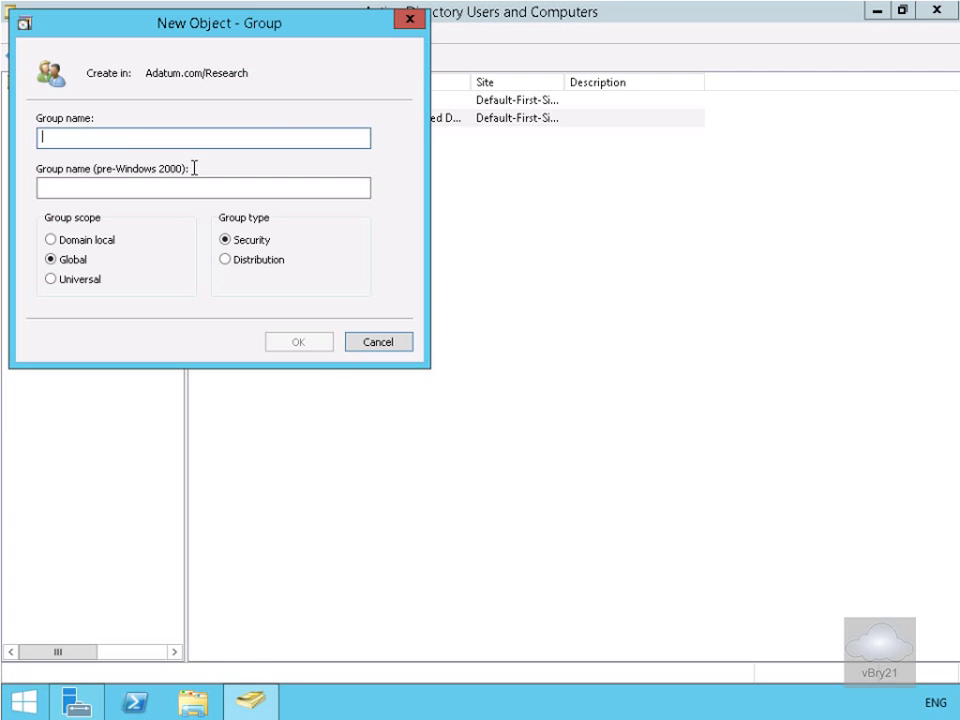
{"action": "type", "text": "Remote Office Users"}
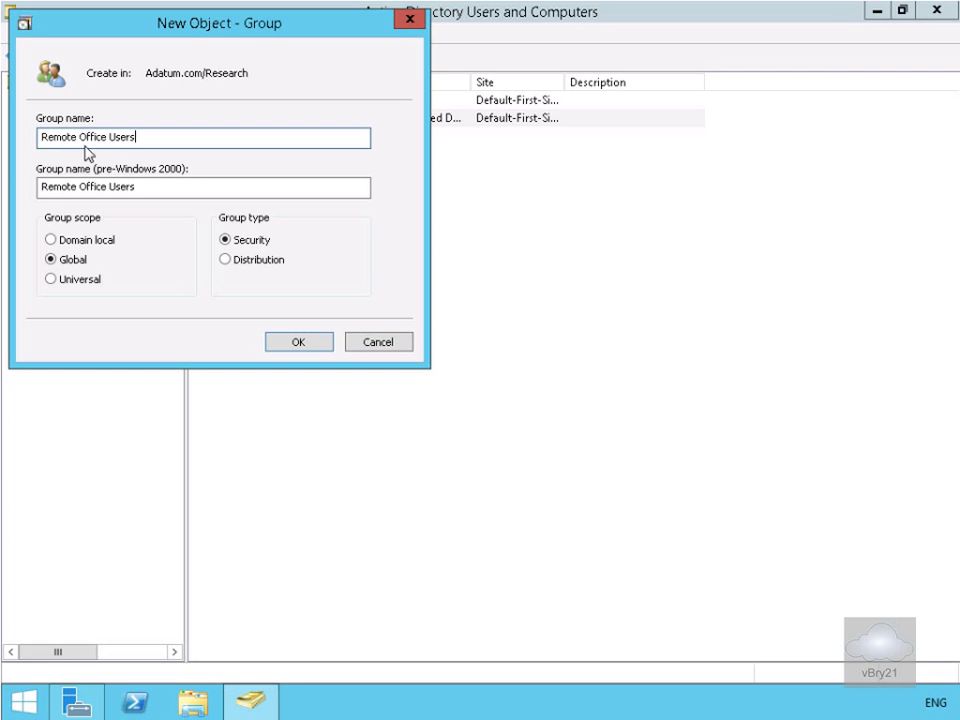
{"action": "left_click", "coordinate": [286, 343]}
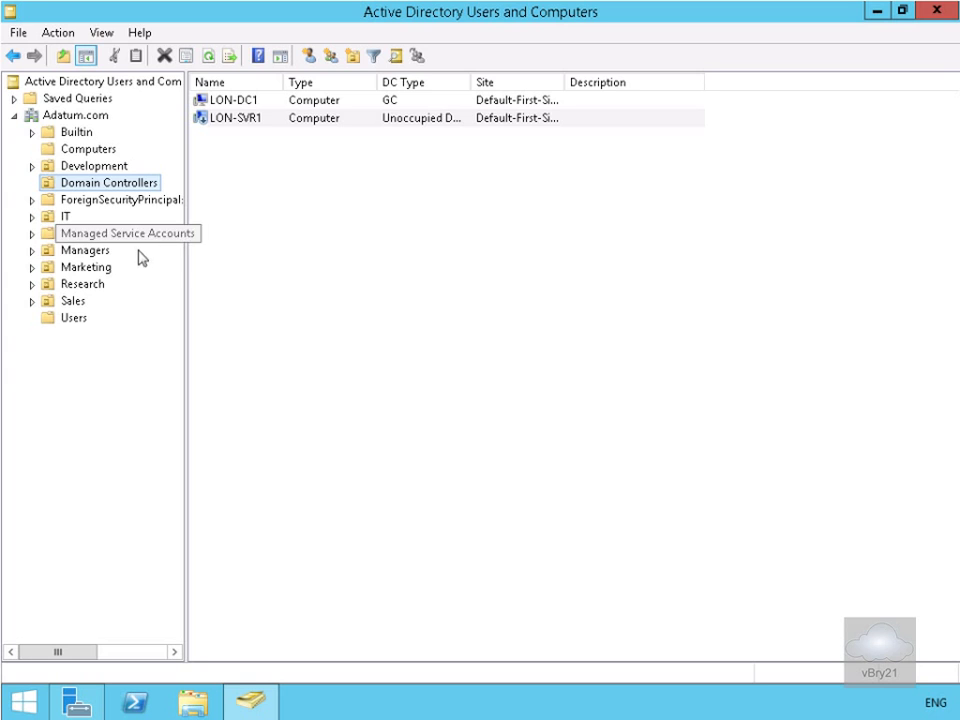
Step: Start adding members to Remote Office Users by pasting in the four Research user names
{"action": "left_click", "coordinate": [88, 284]}
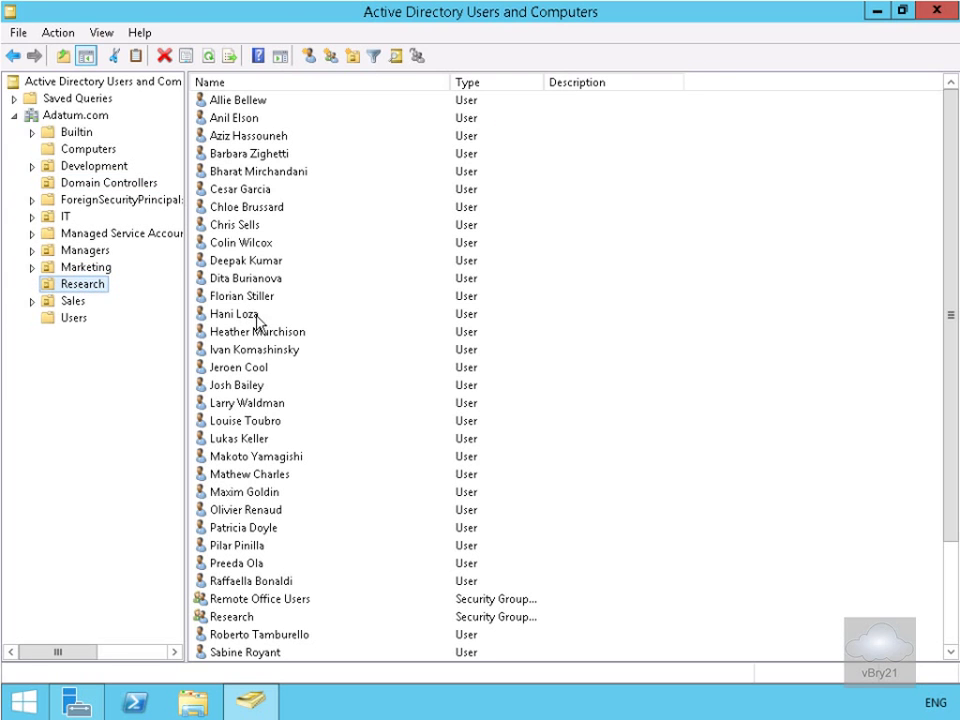
{"action": "double_click", "coordinate": [279, 600]}
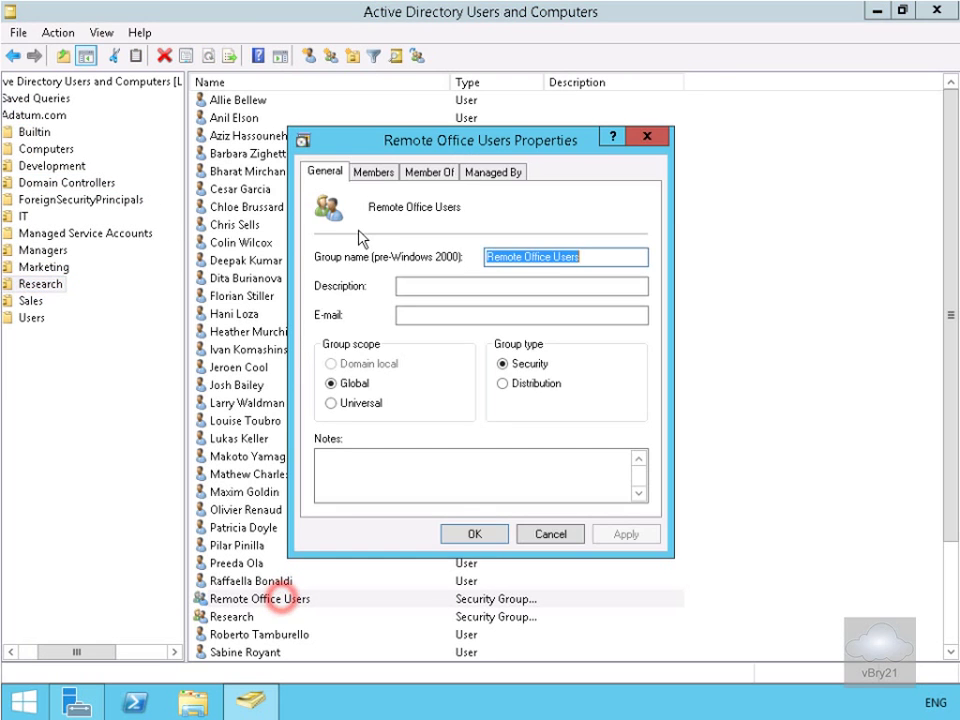
{"action": "left_click", "coordinate": [375, 174]}
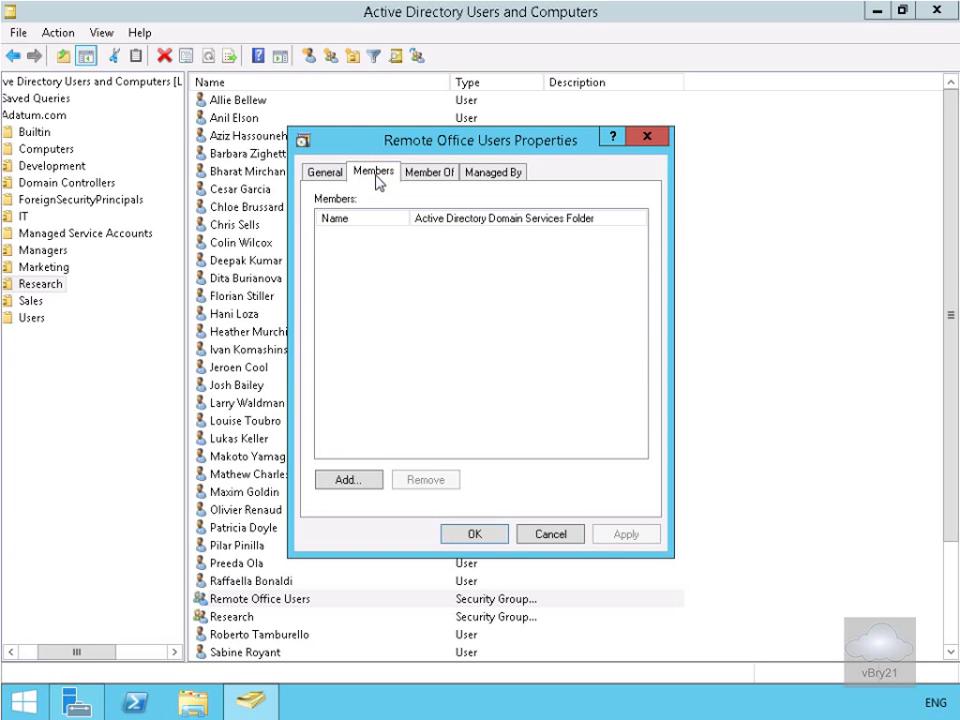
{"action": "left_click", "coordinate": [373, 480]}
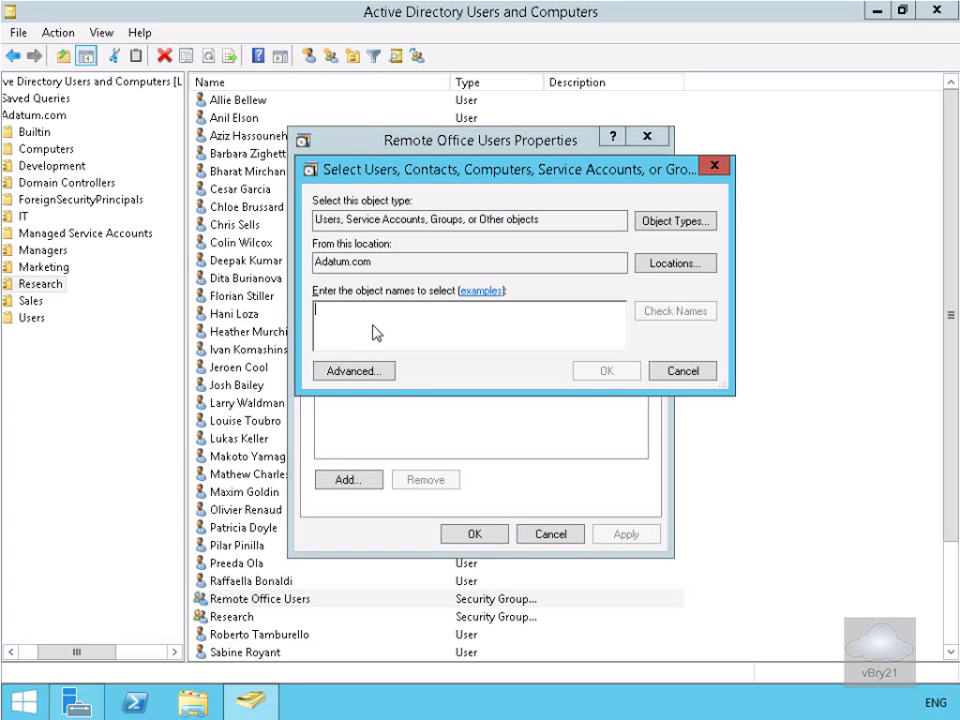
{"action": "key", "text": "ctrl+v"}
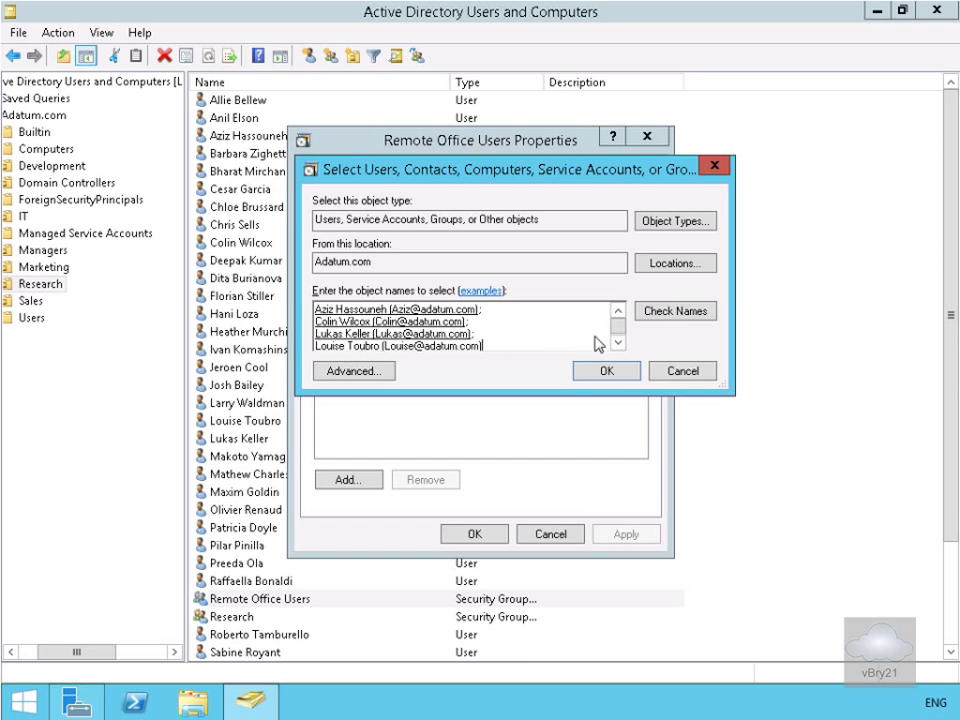
Step: Include Computers as an object type, add LON-CL1, and save the group membership
{"action": "left_click", "coordinate": [670, 222]}
{"action": "left_click", "coordinate": [331, 327]}
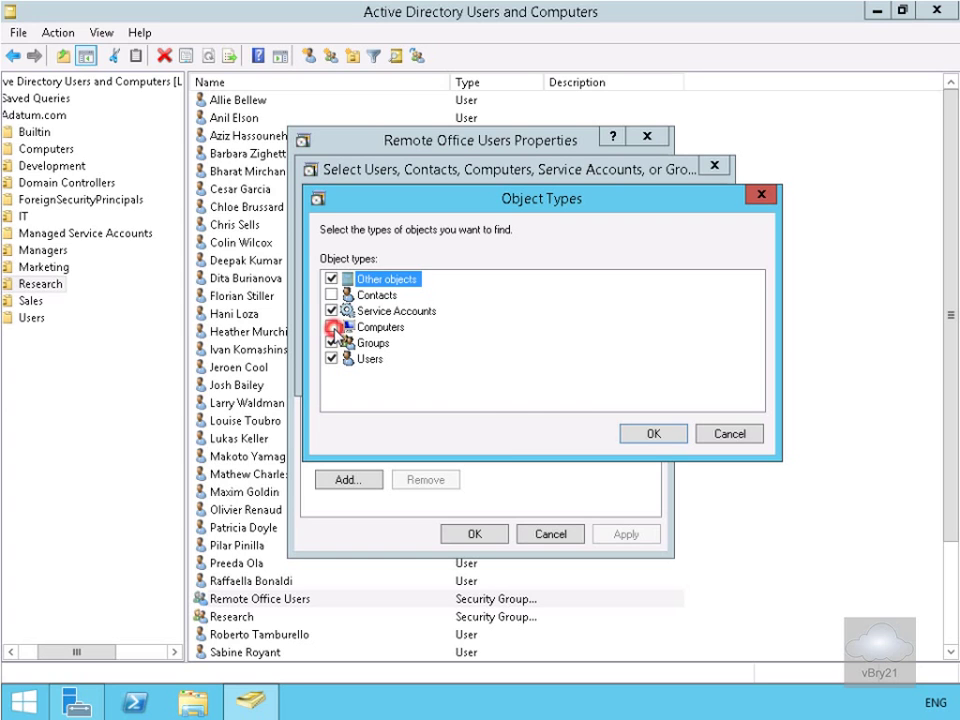
{"action": "left_click", "coordinate": [636, 436]}
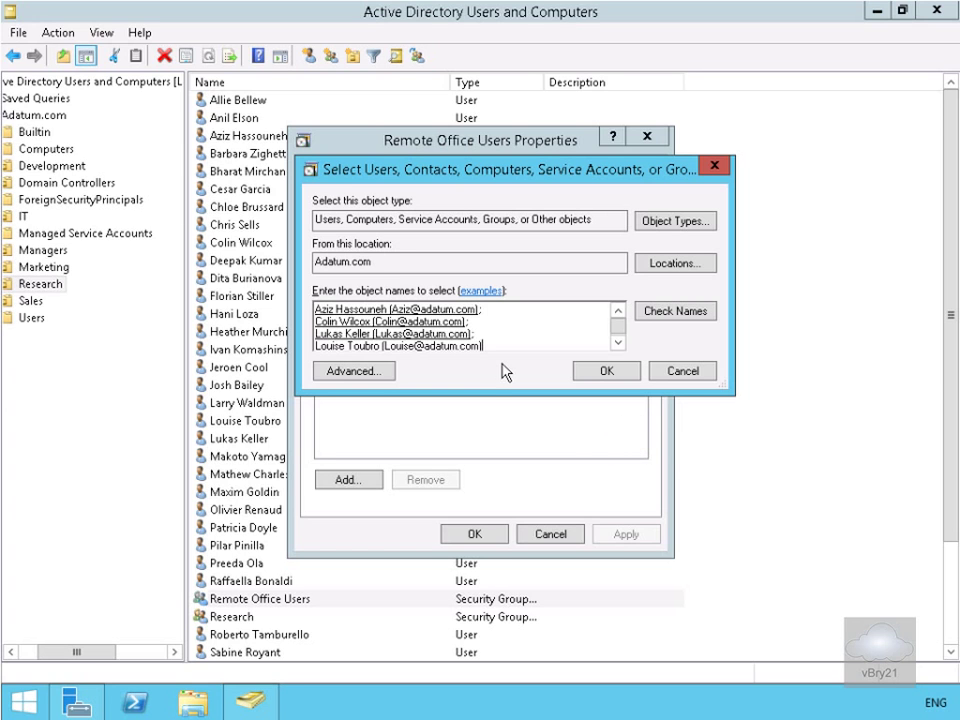
{"action": "type", "text": ";"}
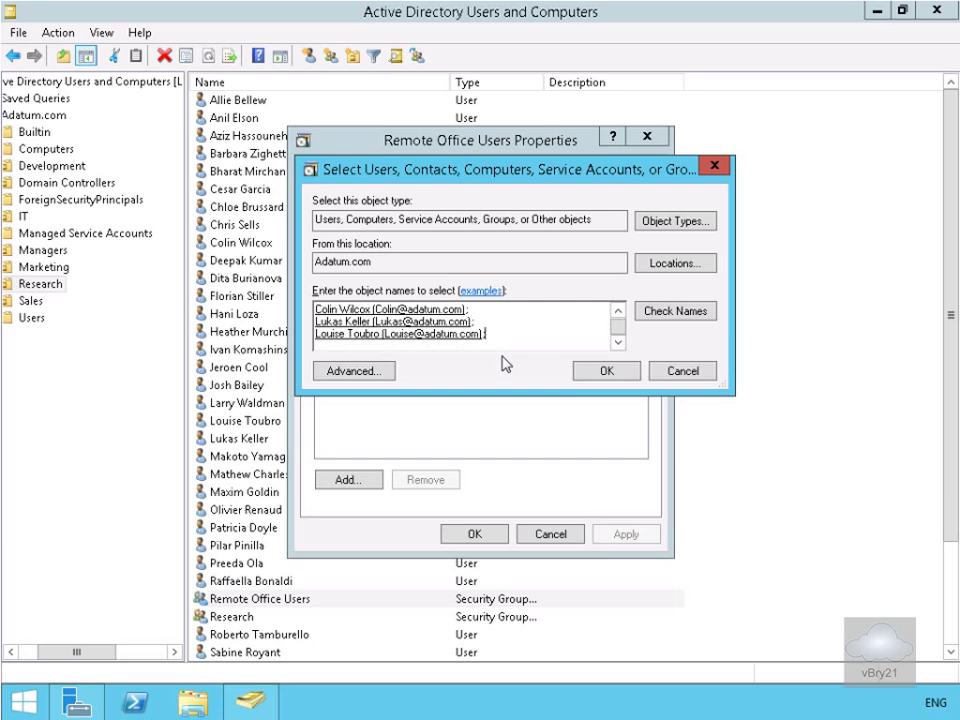
{"action": "type", "text": "LON-CL1"}
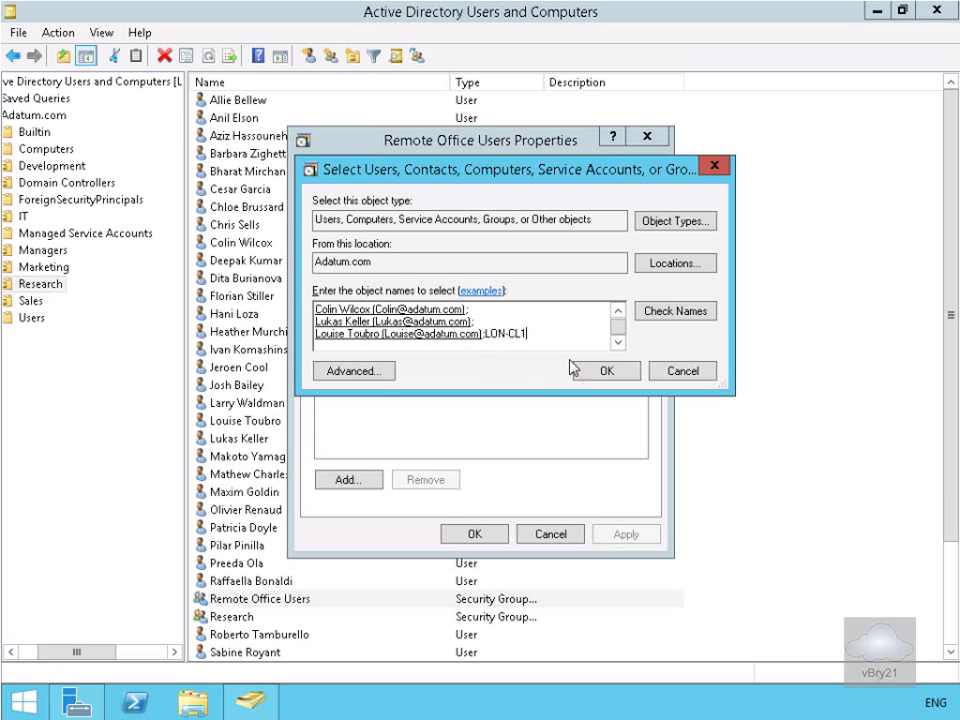
{"action": "left_click", "coordinate": [648, 313]}
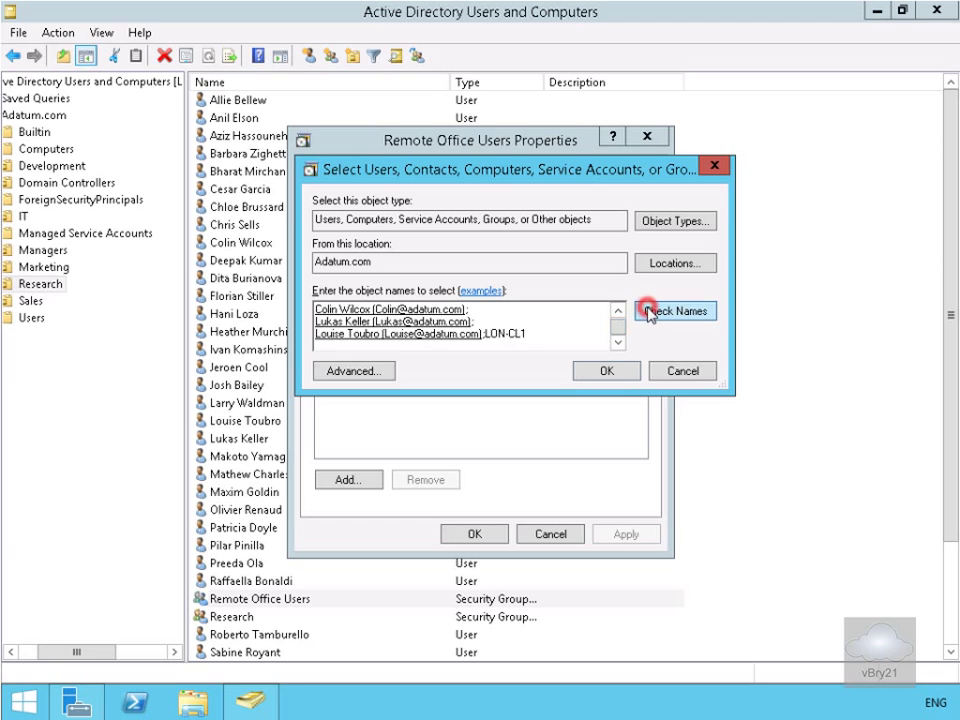
{"action": "left_click", "coordinate": [606, 371]}
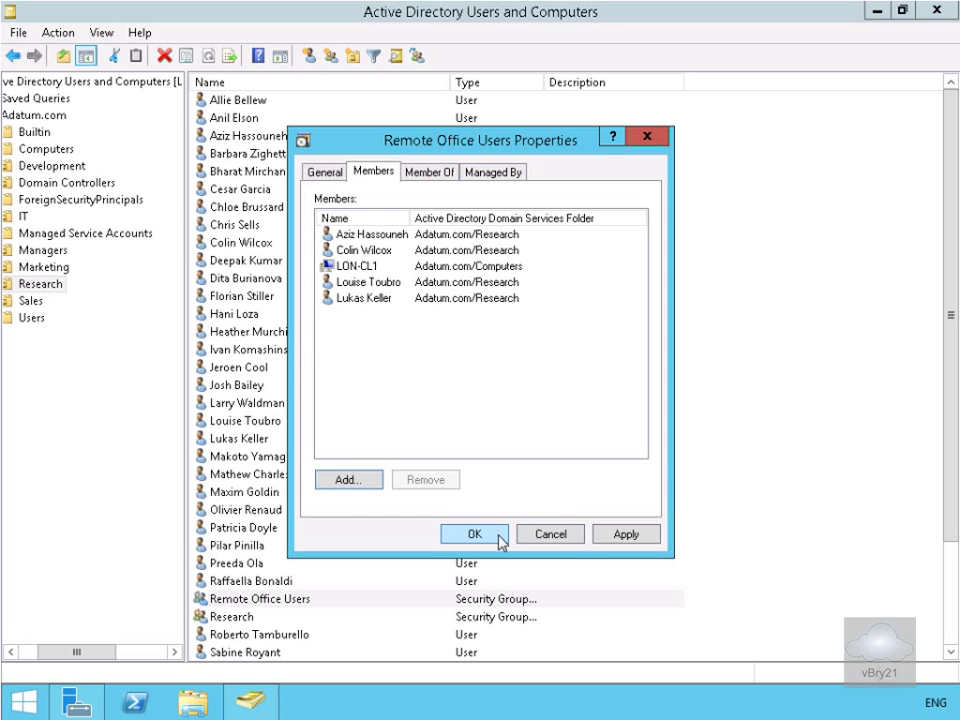
{"action": "left_click", "coordinate": [499, 538]}
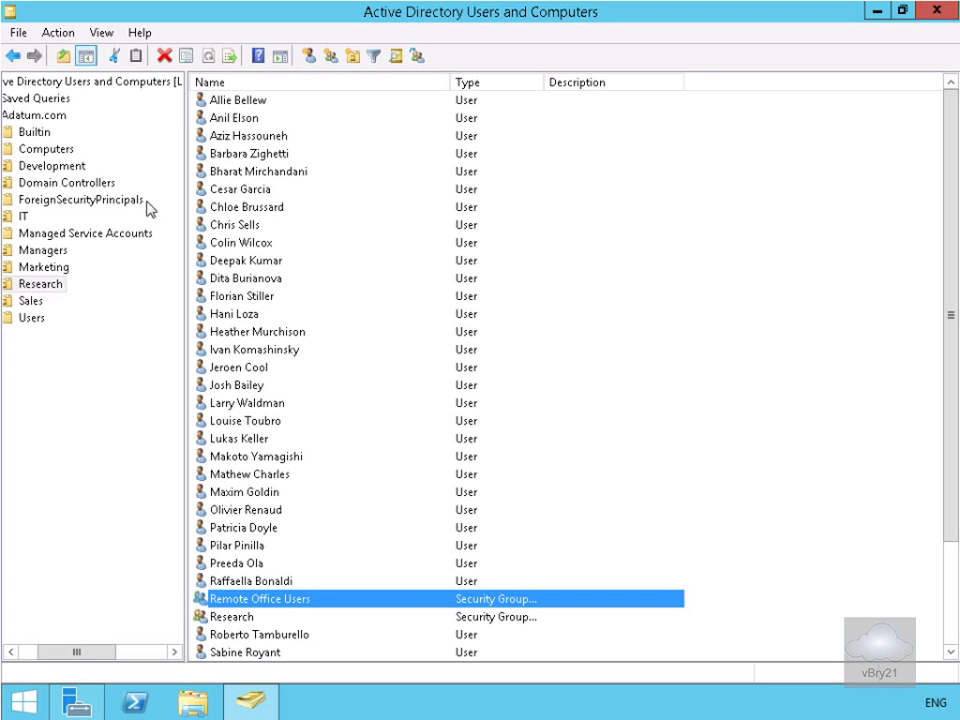
Step: Add Remote Office Users as Allowed in LON-SVR1's Password Replication Policy and apply
{"action": "left_click", "coordinate": [99, 185]}
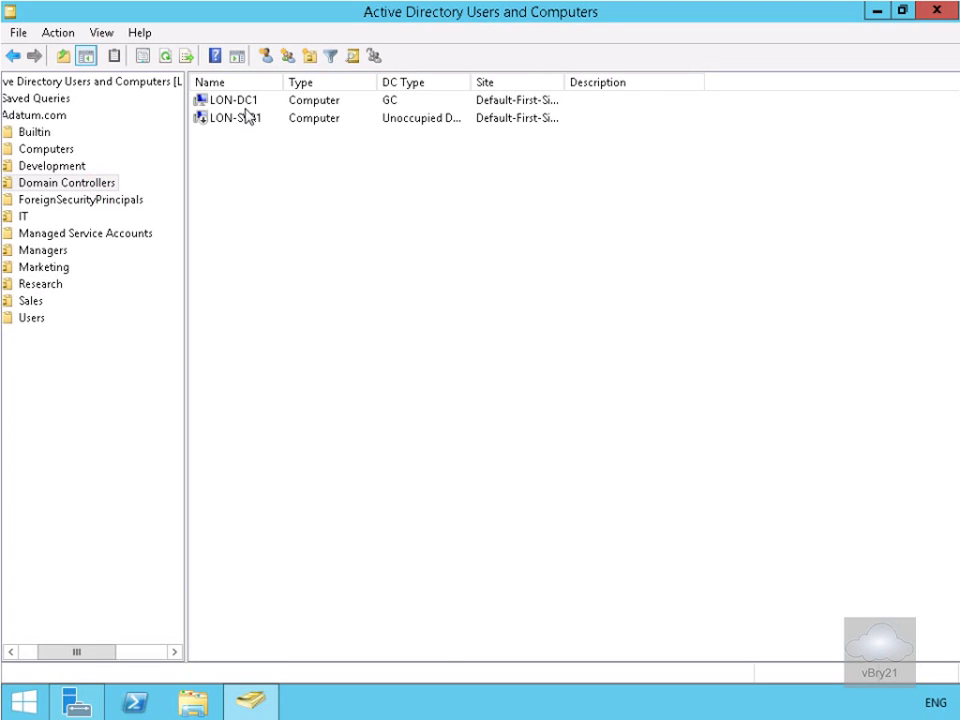
{"action": "double_click", "coordinate": [247, 120]}
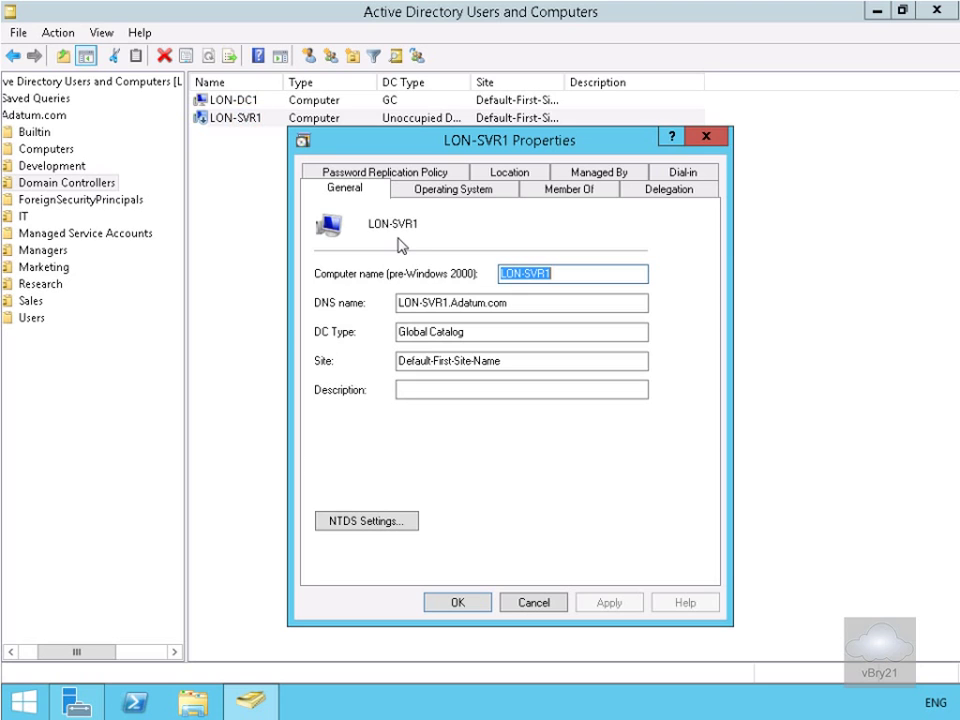
{"action": "left_click", "coordinate": [380, 178]}
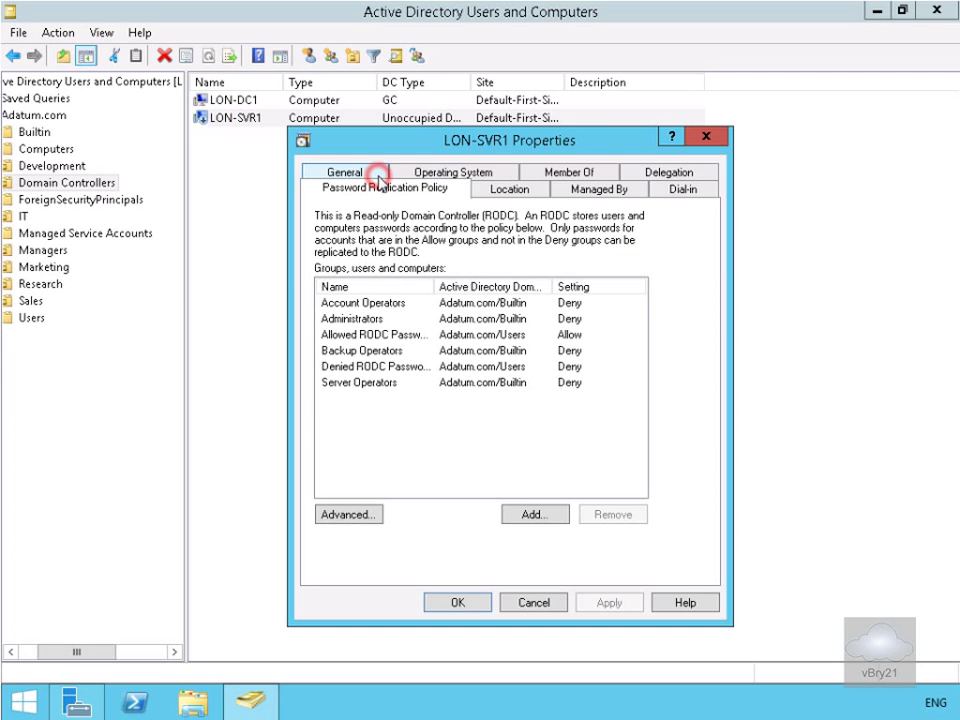
{"action": "left_click", "coordinate": [524, 515]}
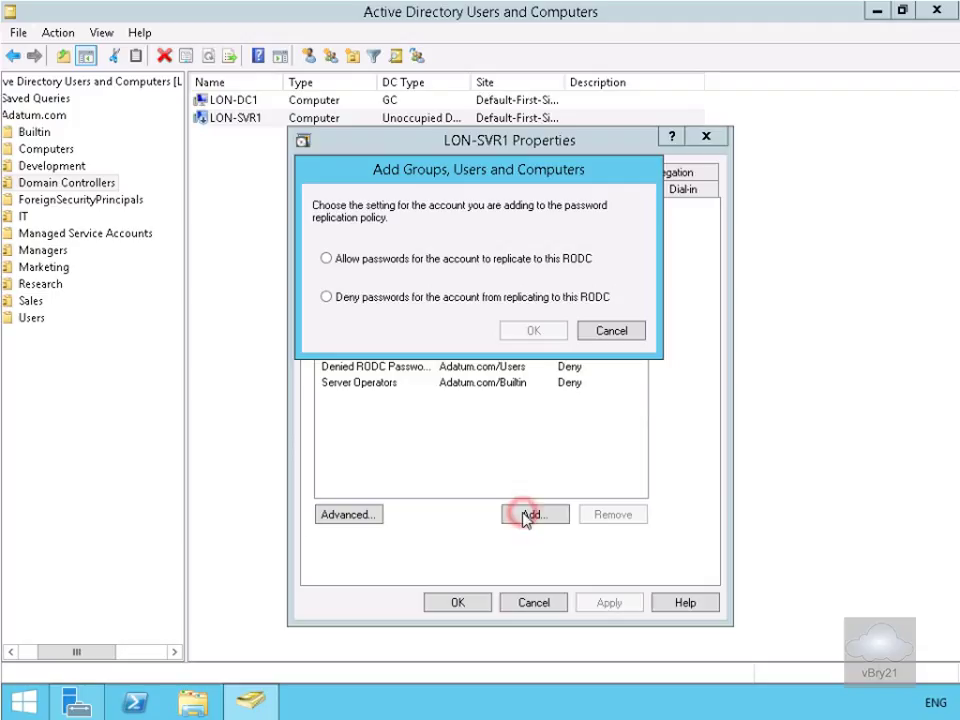
{"action": "left_click", "coordinate": [373, 262]}
{"action": "left_click", "coordinate": [528, 331]}
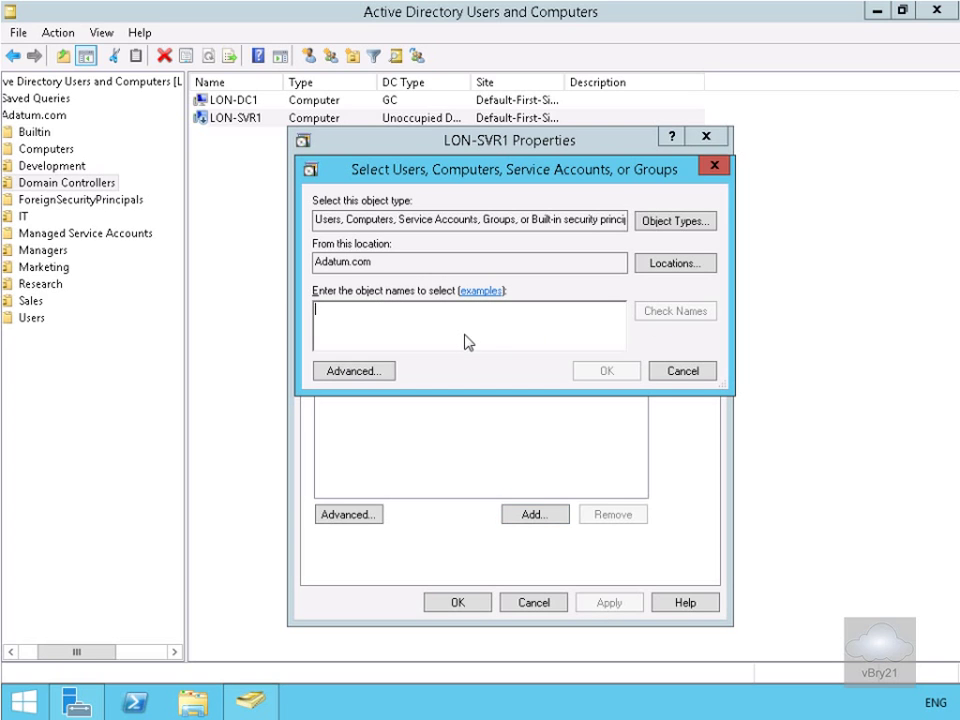
{"action": "type", "text": "Remote Office Users"}
{"action": "left_click", "coordinate": [649, 318]}
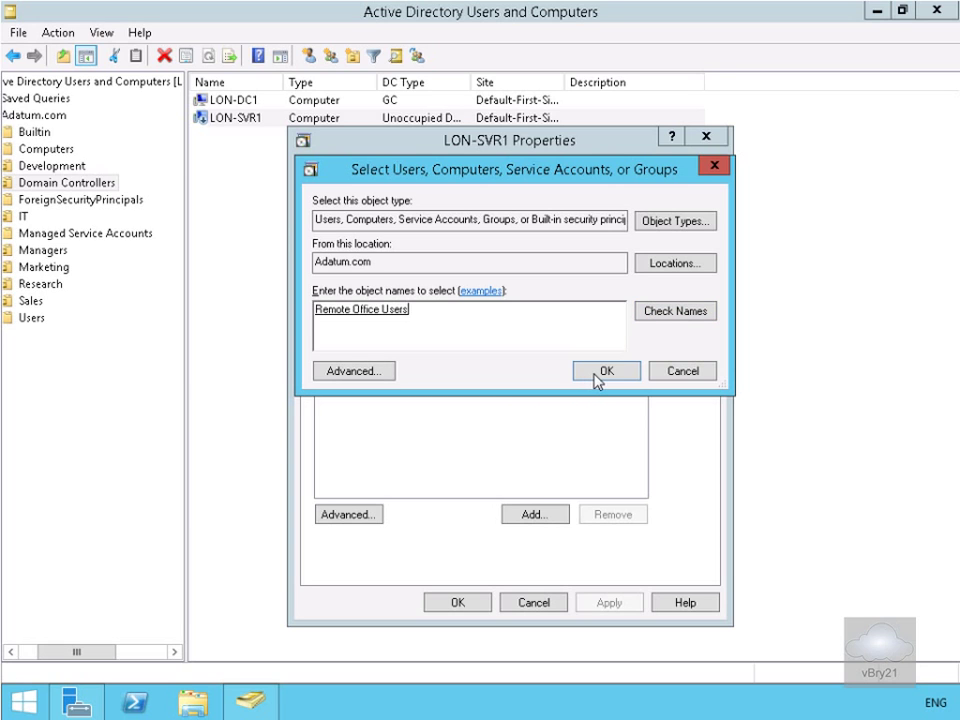
{"action": "left_click", "coordinate": [600, 372]}
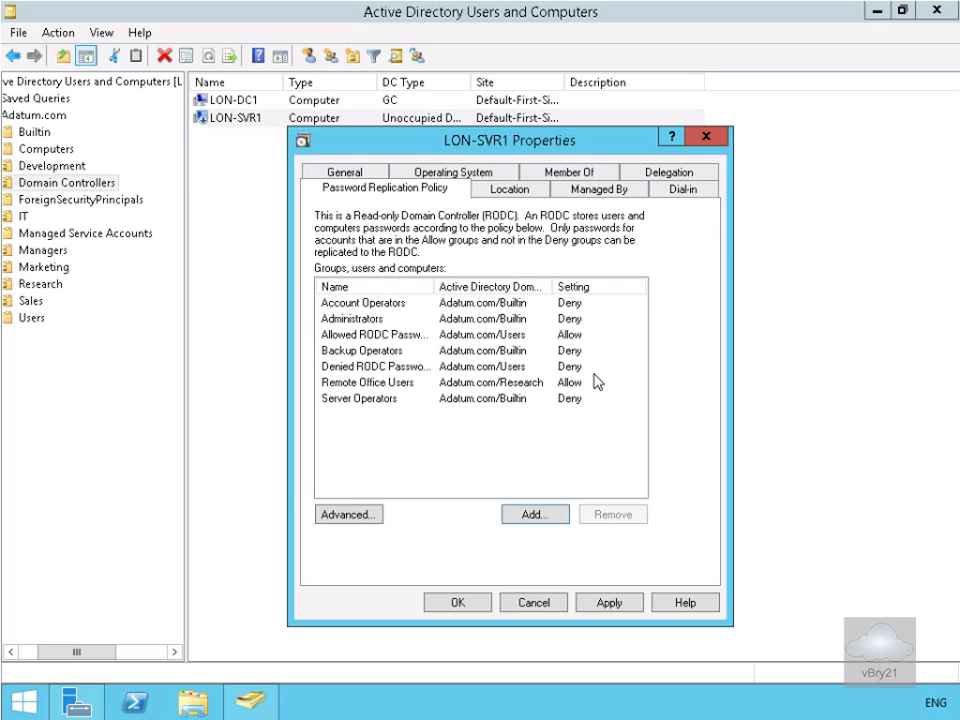
{"action": "left_click", "coordinate": [609, 603]}
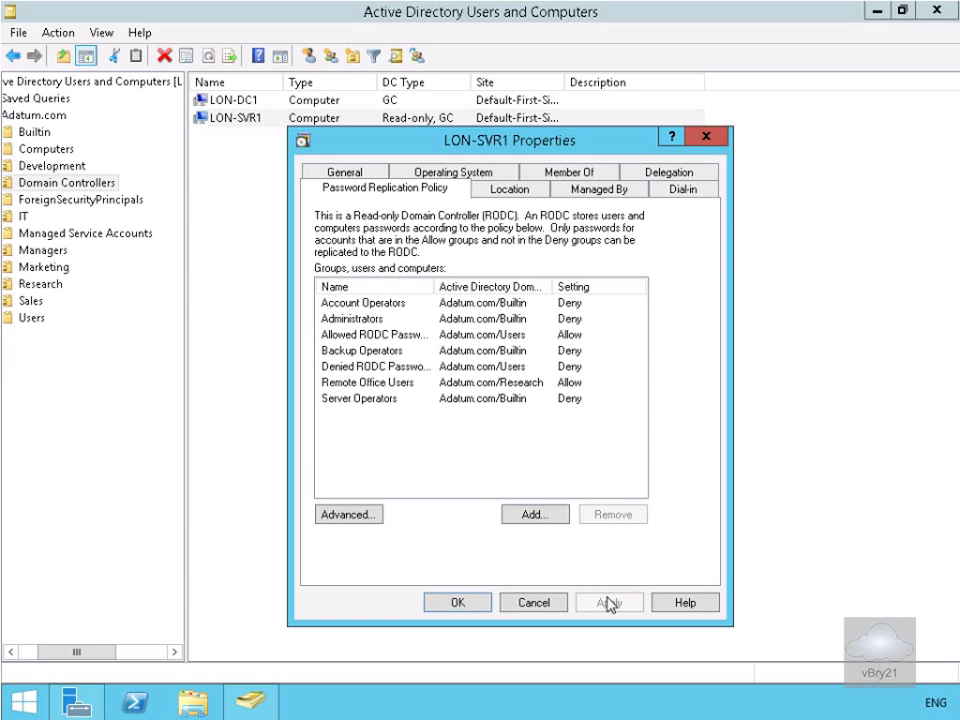
{"action": "left_click", "coordinate": [362, 514]}
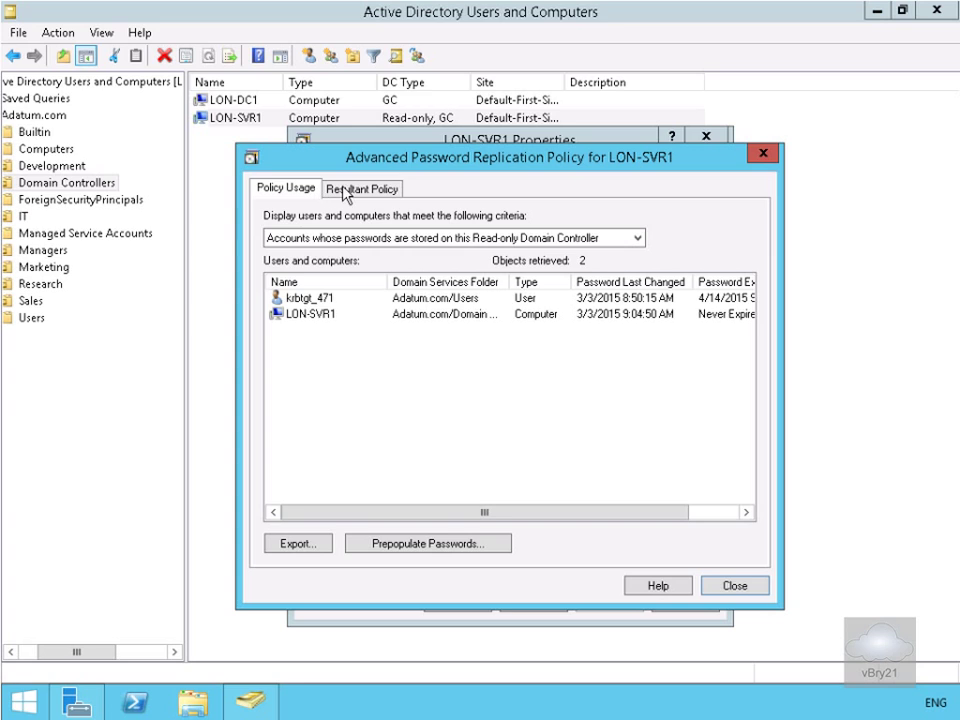
Step: Check that the Research user's resultant policy on LON-SVR1 reads Allow, then close the dialogs
{"action": "left_click", "coordinate": [344, 191]}
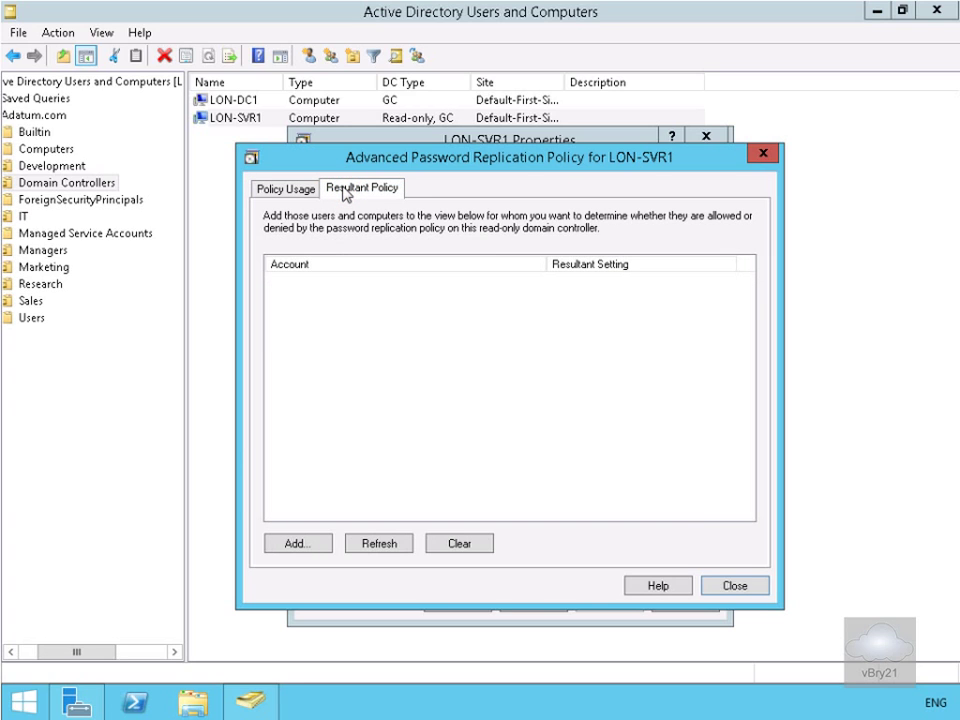
{"action": "left_click", "coordinate": [317, 543]}
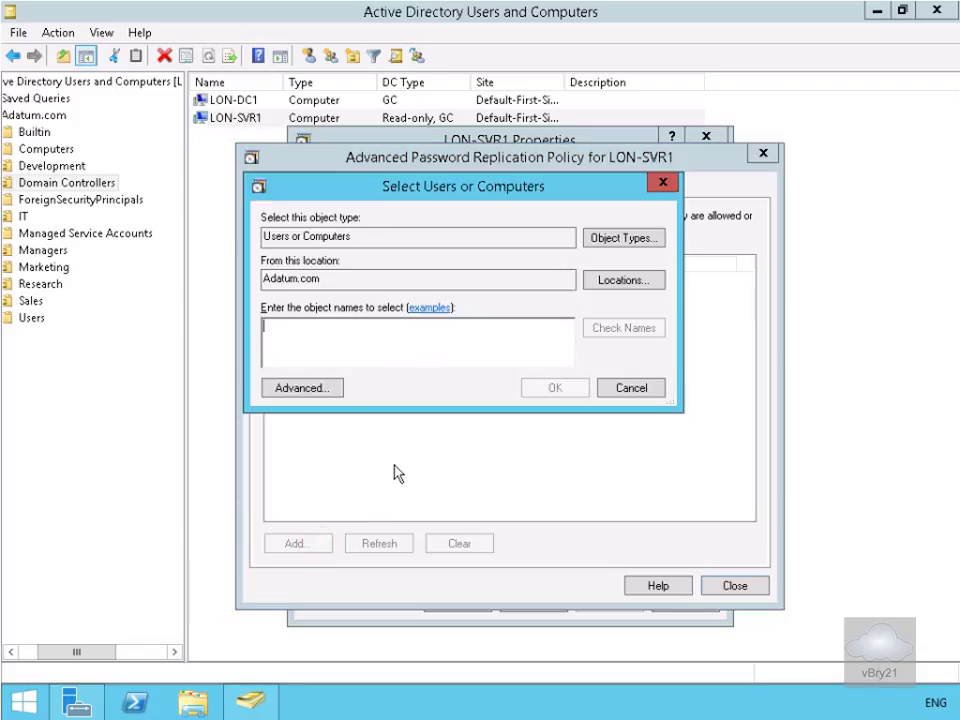
{"action": "type", "text": "a"}
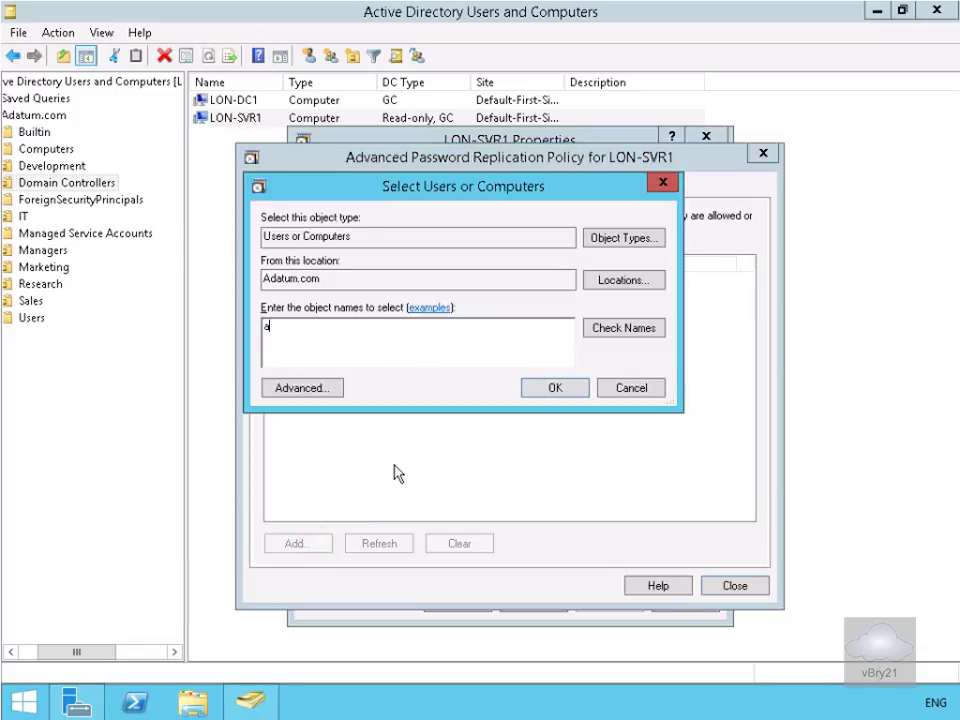
{"action": "type", "text": "ziz"}
{"action": "left_click", "coordinate": [623, 328]}
{"action": "left_click", "coordinate": [555, 388]}
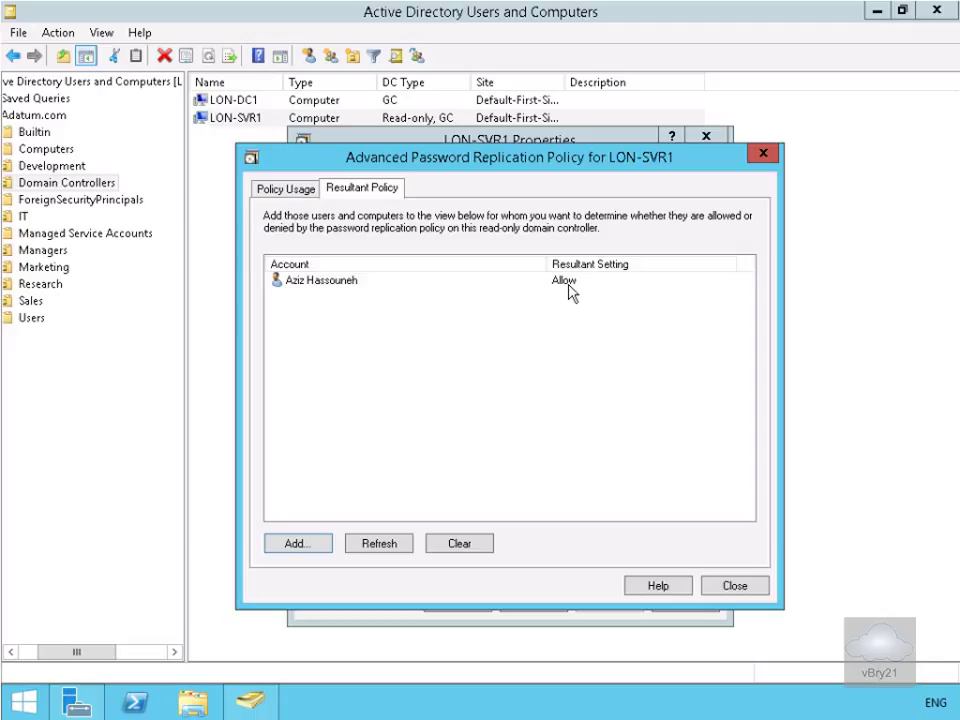
{"action": "left_click", "coordinate": [735, 587]}
{"action": "left_click", "coordinate": [437, 603]}
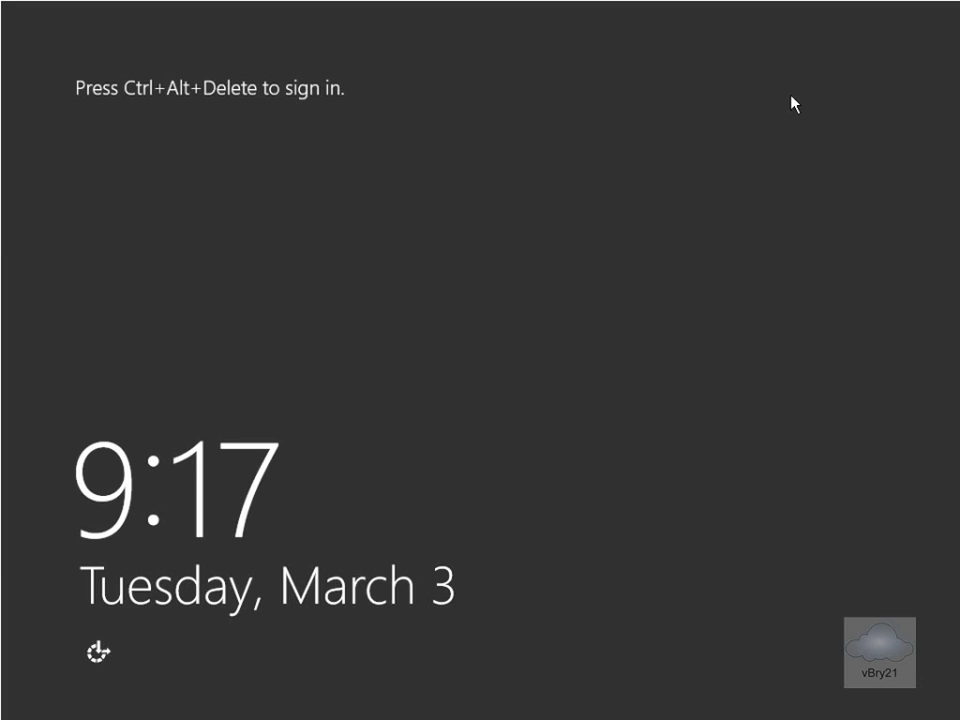
Step: Try signing in to ADATUM as the Research user with the account password
{"action": "key", "text": "ctrl+alt+Delete"}
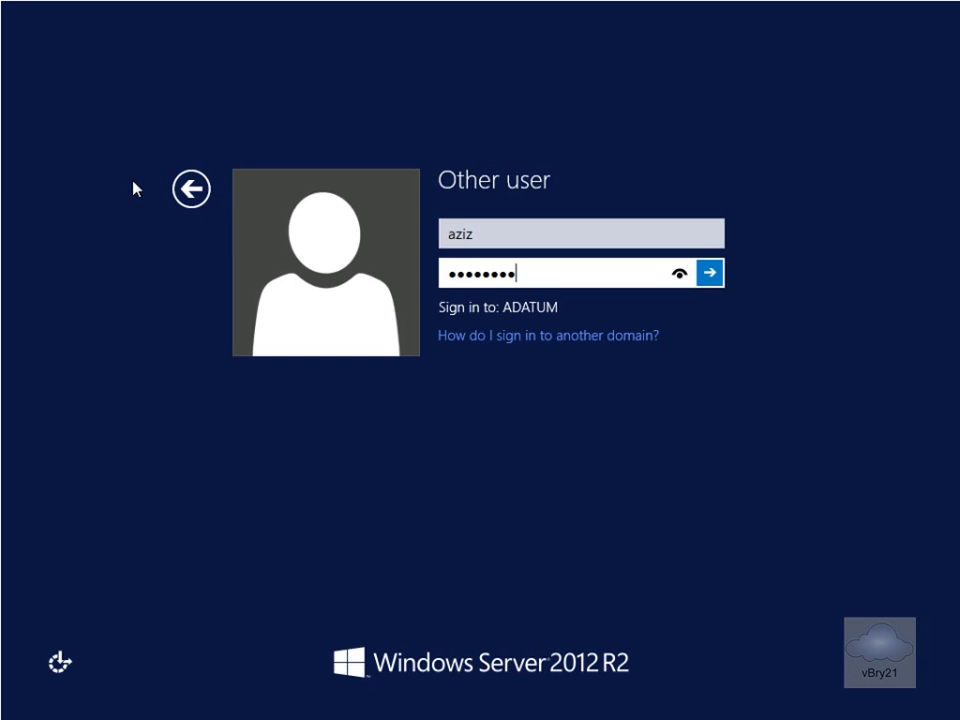
{"action": "key", "text": "Return"}
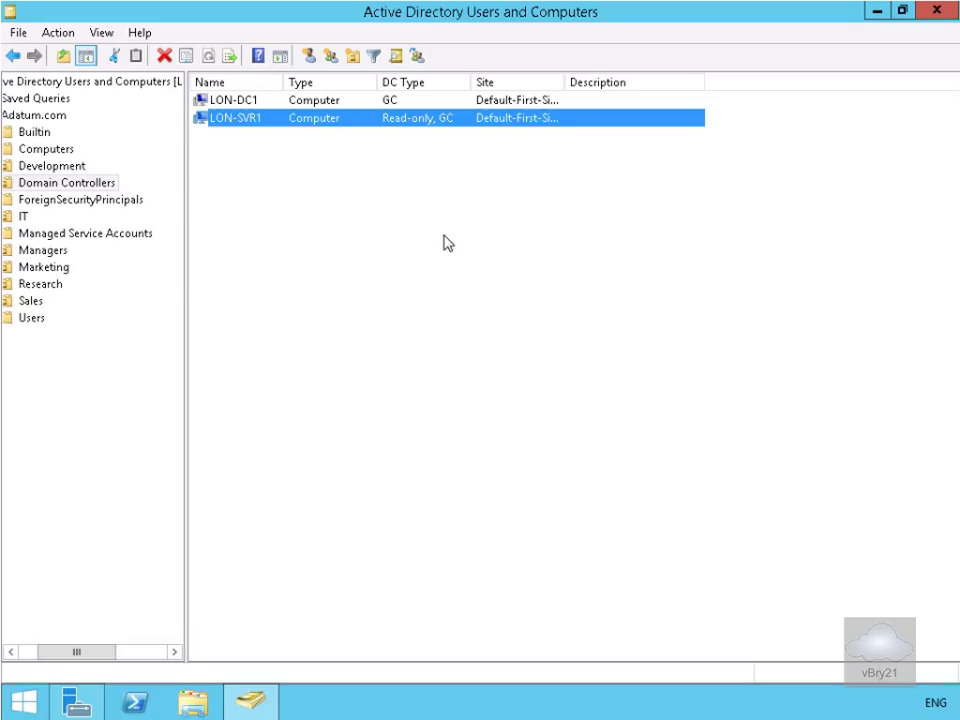
Step: View LON-SVR1's advanced policy usage, now listing three accounts with stored passwords
{"action": "double_click", "coordinate": [398, 121]}
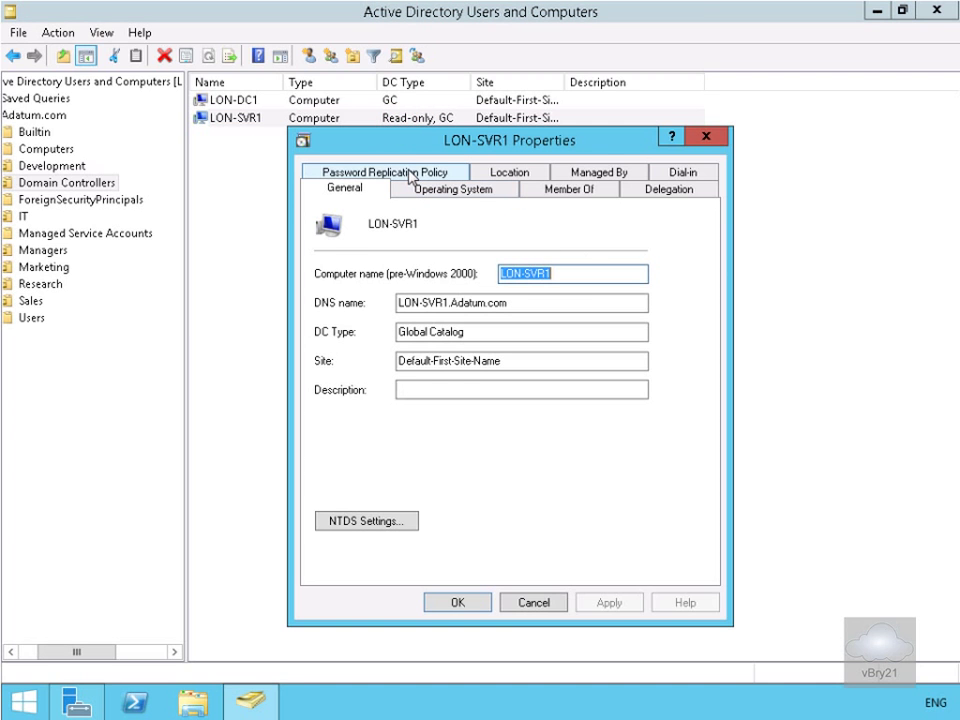
{"action": "left_click", "coordinate": [409, 173]}
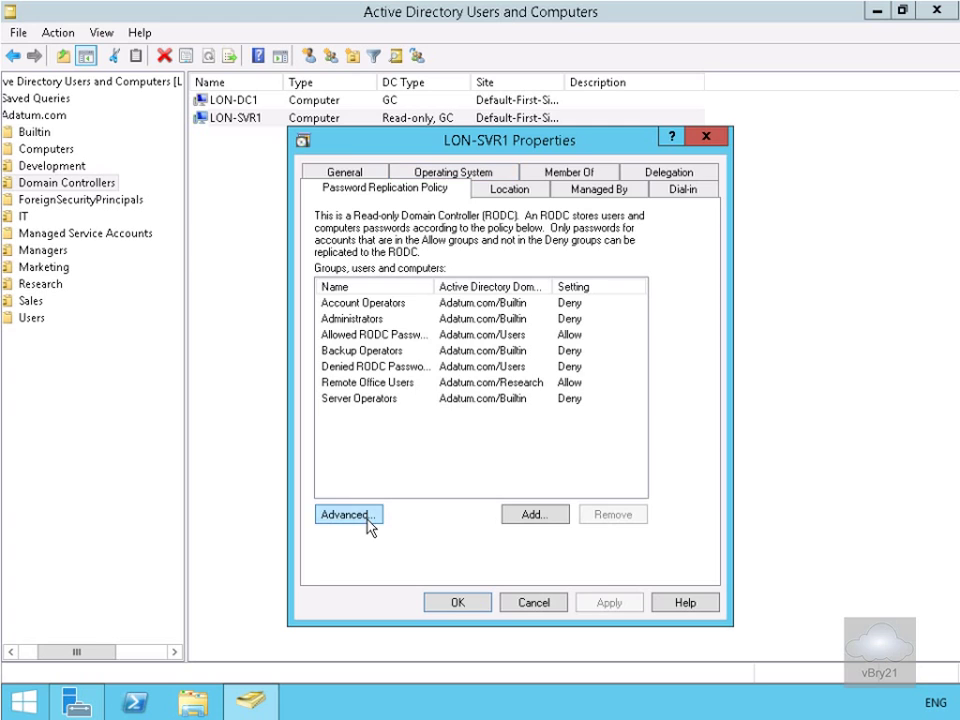
{"action": "left_click", "coordinate": [367, 519]}
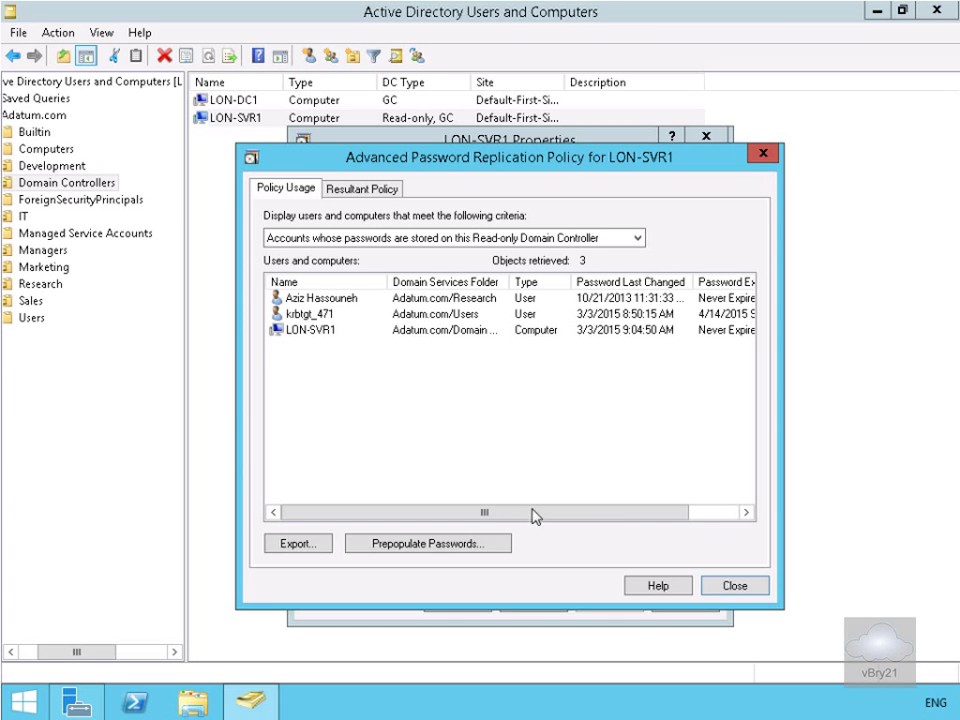
{"action": "left_click_drag", "start_coordinate": [543, 515], "coordinate": [639, 514]}
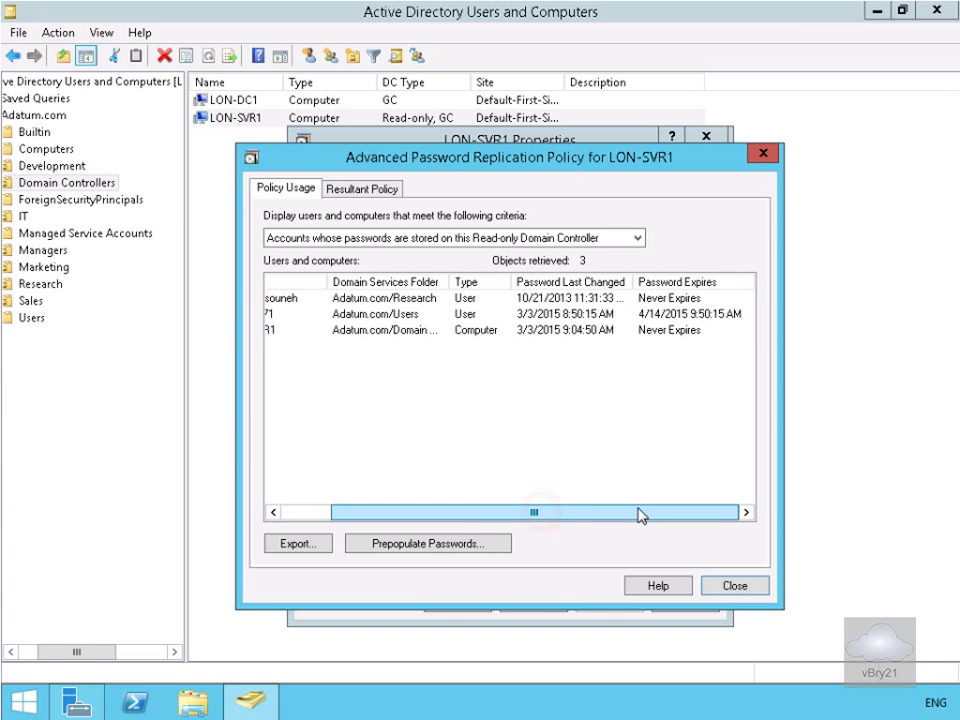
{"action": "left_click_drag", "start_coordinate": [560, 514], "coordinate": [489, 510]}
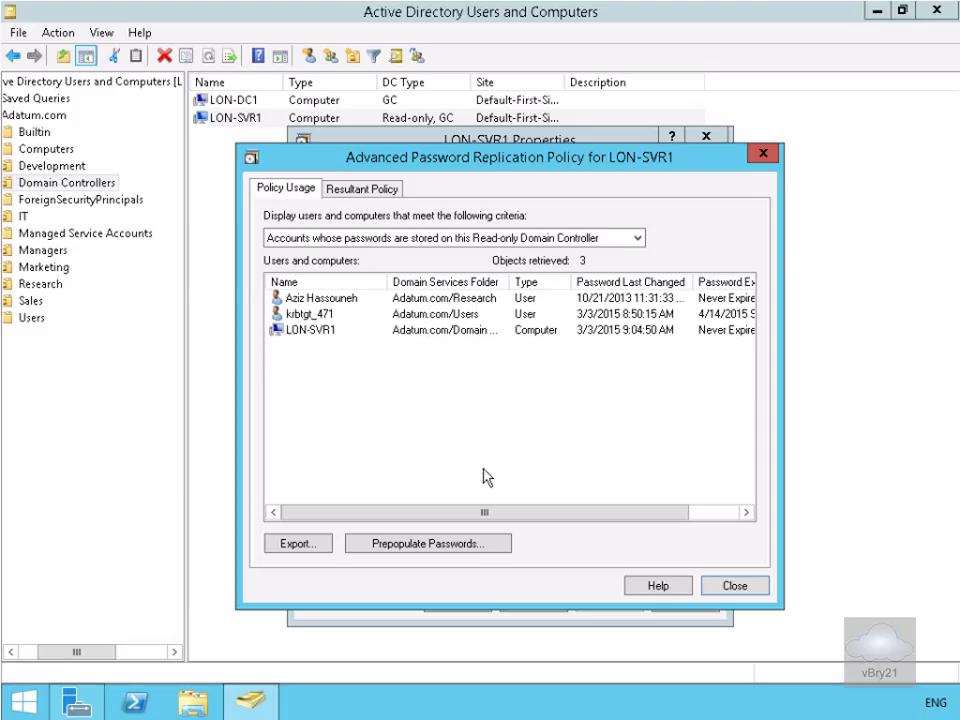
Step: Prepopulate LON-SVR1 with the passwords of a second Research user and LON-CL1
{"action": "left_click", "coordinate": [421, 546]}
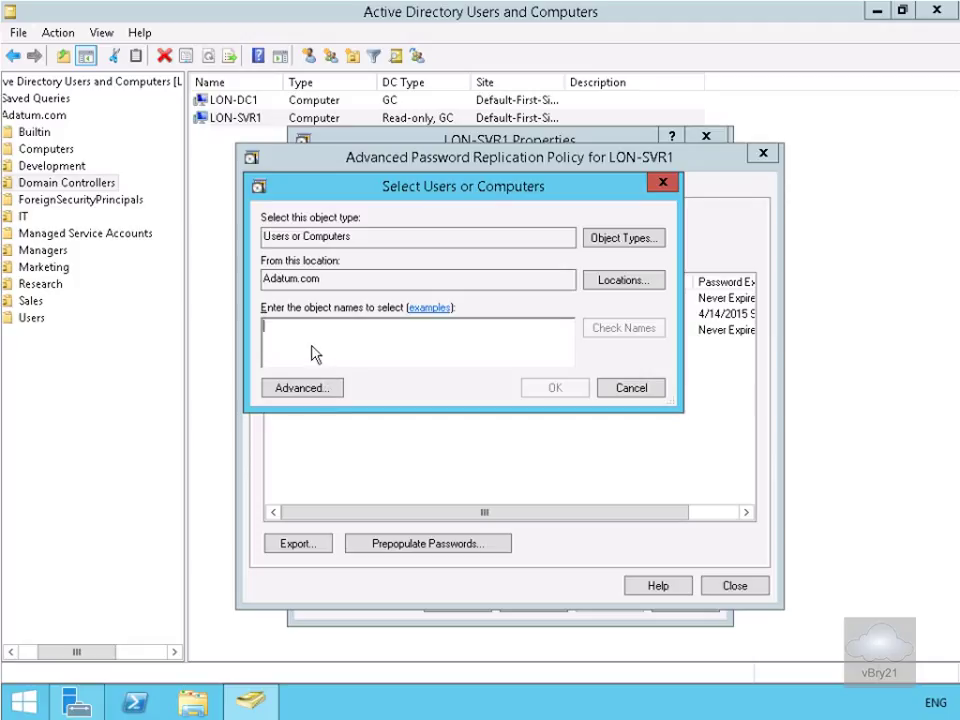
{"action": "type", "text": "Louise; LON-CL1"}
{"action": "left_click", "coordinate": [647, 332]}
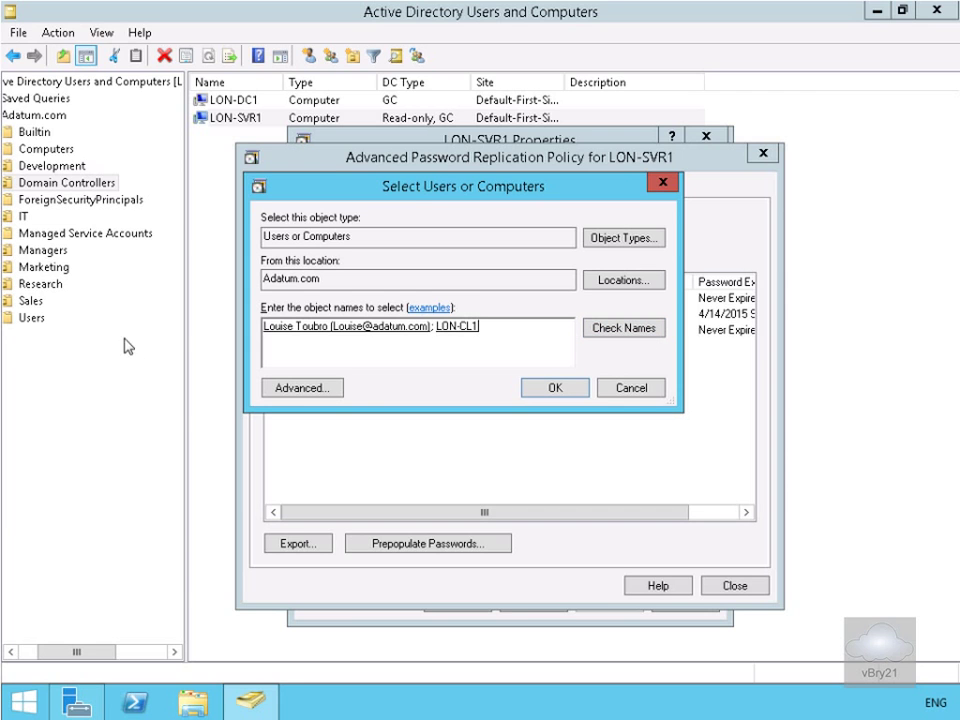
{"action": "left_click", "coordinate": [532, 389]}
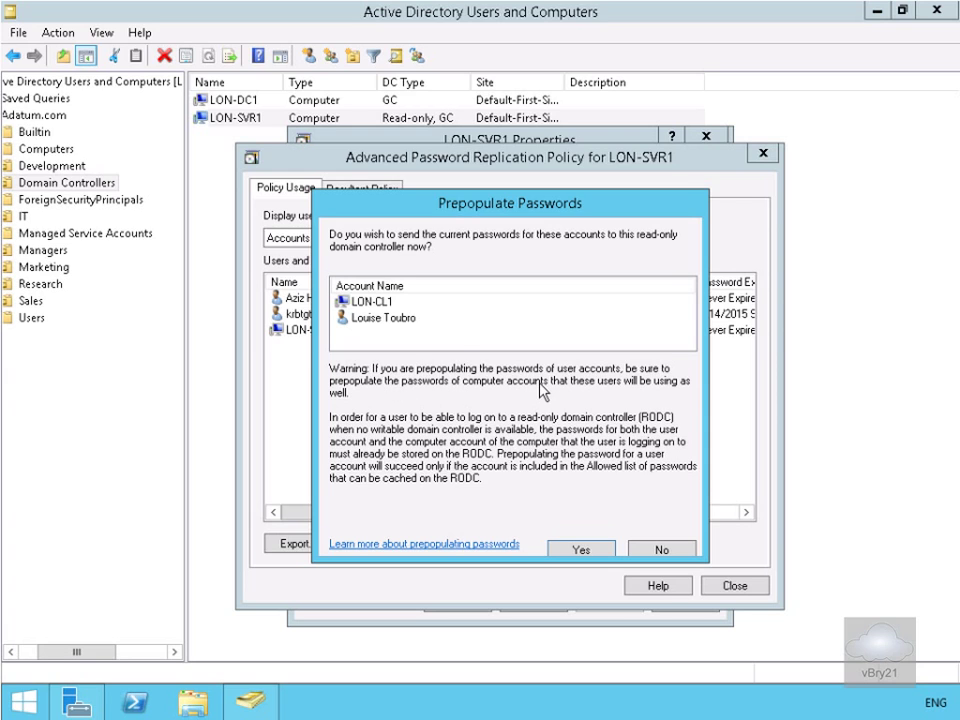
{"action": "left_click", "coordinate": [570, 552]}
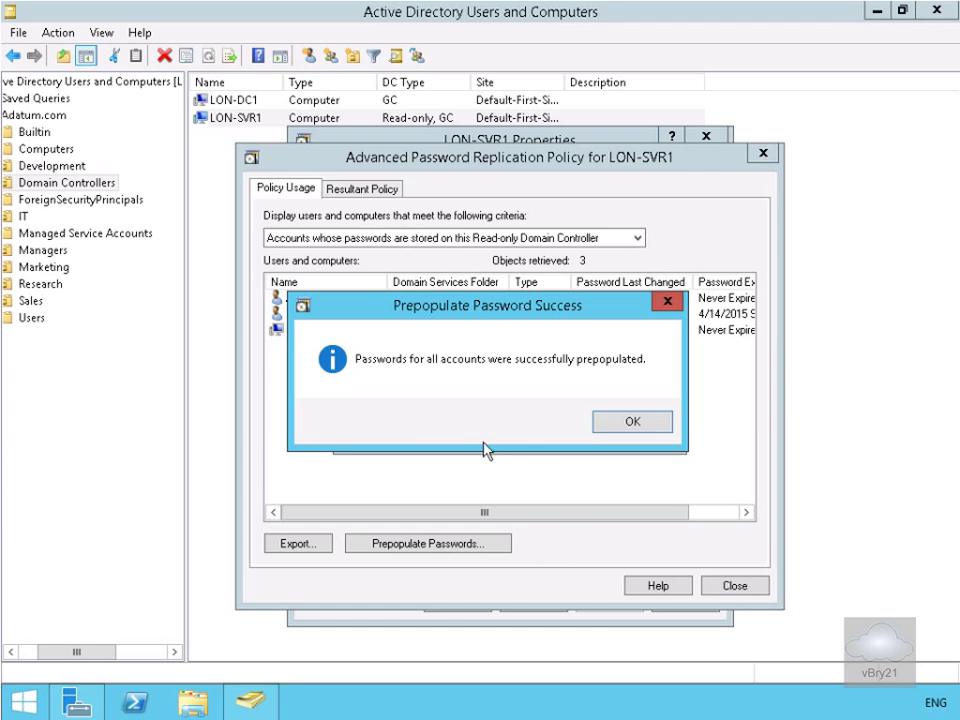
{"action": "left_click", "coordinate": [624, 423]}
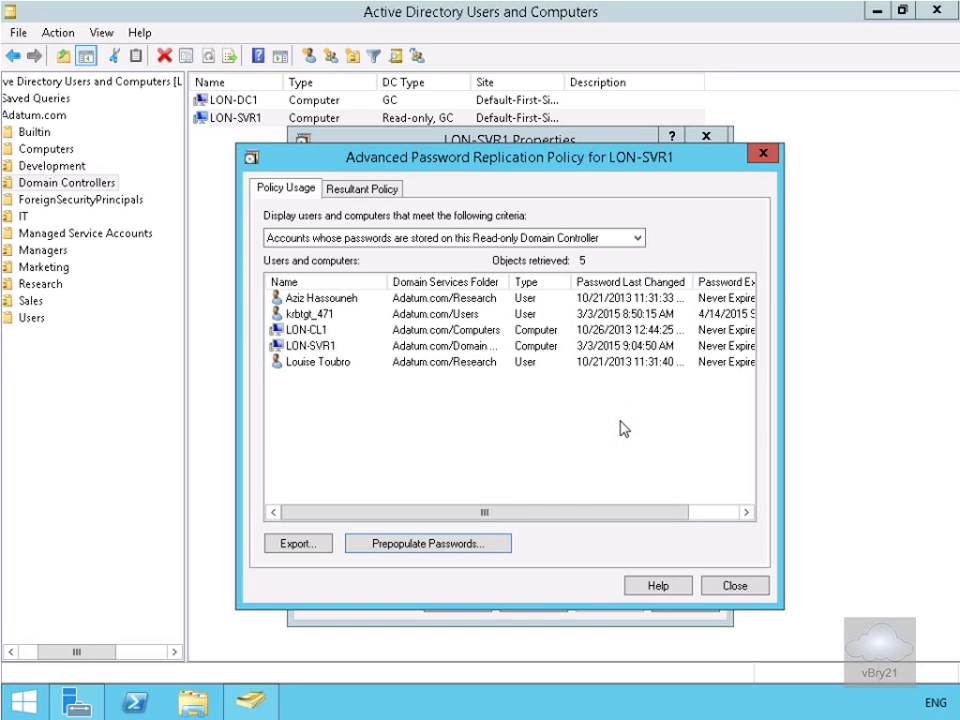